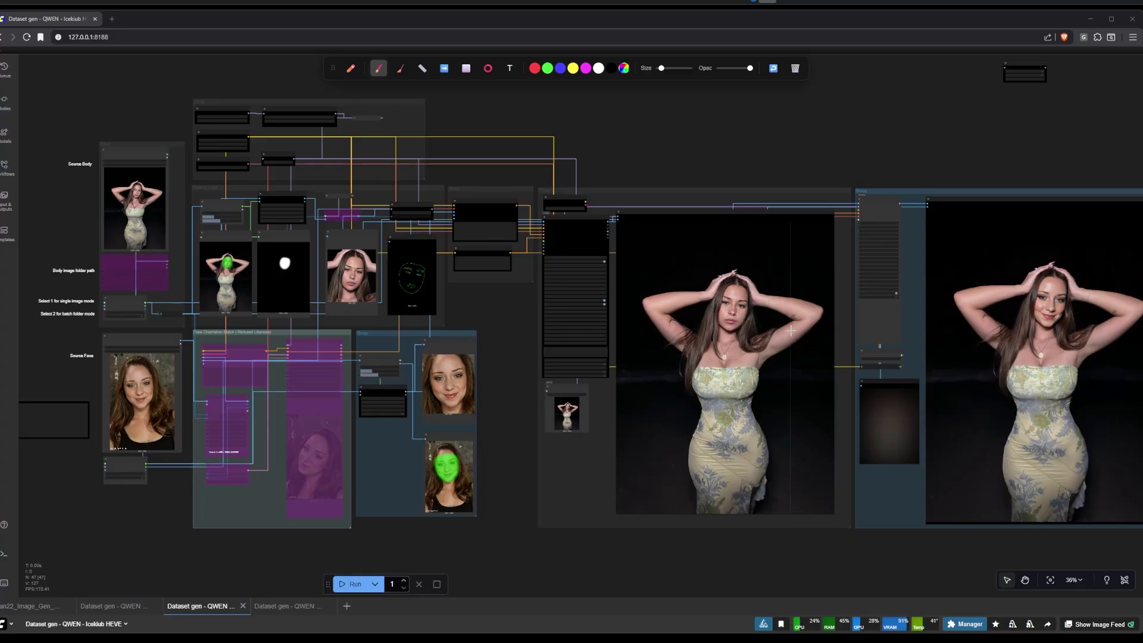
Step: Navigate to the Source Body input nodes and select the body image folder path loader
{"action": "scroll", "coordinate": [791, 330], "scroll_direction": "up", "scroll_amount": 6}
{"action": "scroll", "coordinate": [538, 429], "scroll_direction": "down", "scroll_amount": 3}
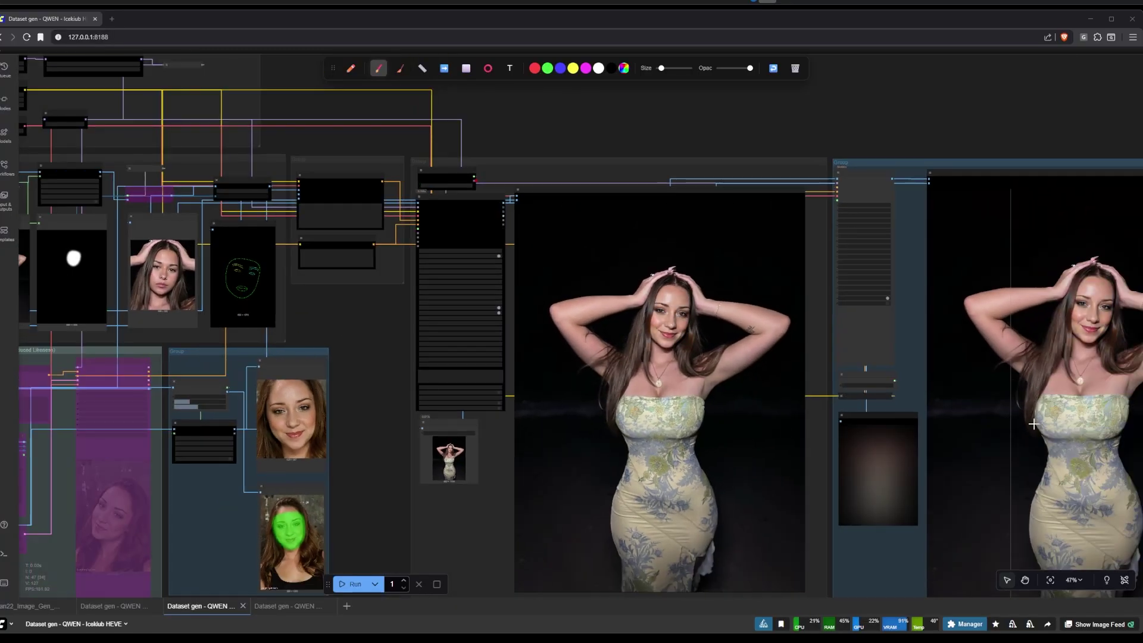
{"action": "scroll", "coordinate": [1013, 425], "scroll_direction": "down", "scroll_amount": 6}
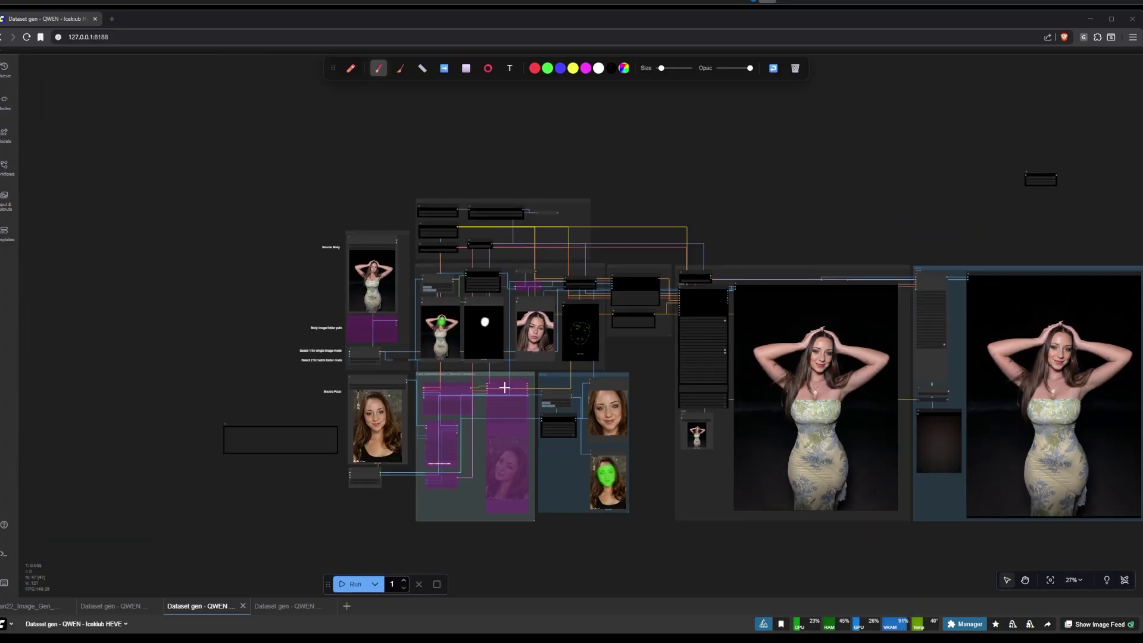
{"action": "scroll", "coordinate": [296, 306], "scroll_direction": "up", "scroll_amount": 5}
{"action": "scroll", "coordinate": [299, 232], "scroll_direction": "up", "scroll_amount": 4}
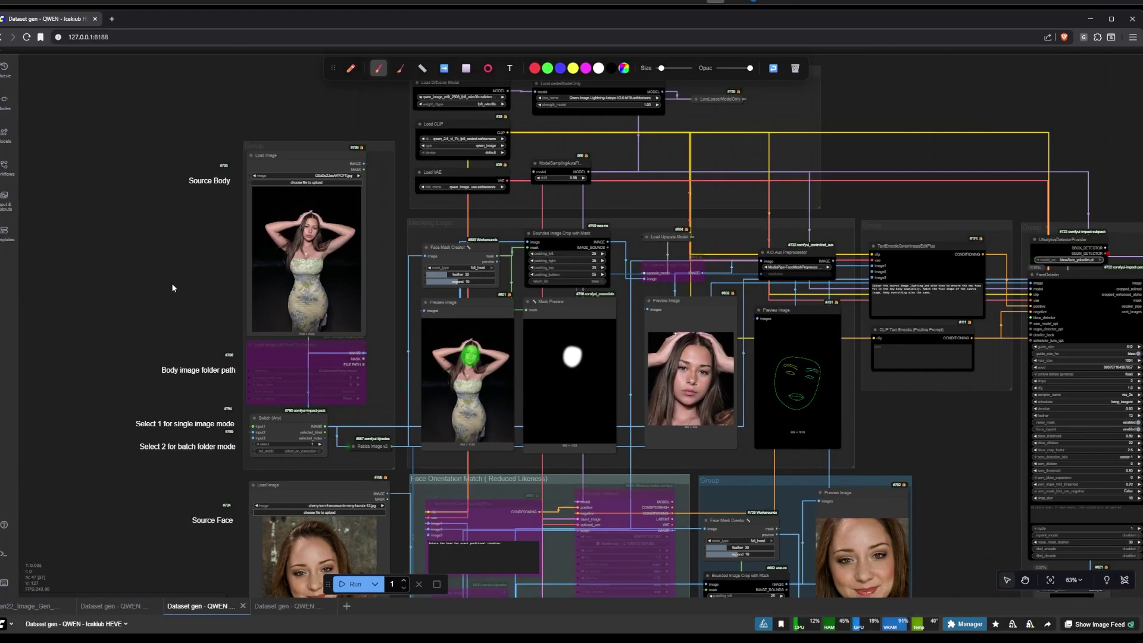
{"action": "scroll", "coordinate": [122, 300], "scroll_direction": "up", "scroll_amount": 3}
{"action": "left_click_drag", "start_coordinate": [120, 303], "coordinate": [142, 330]}
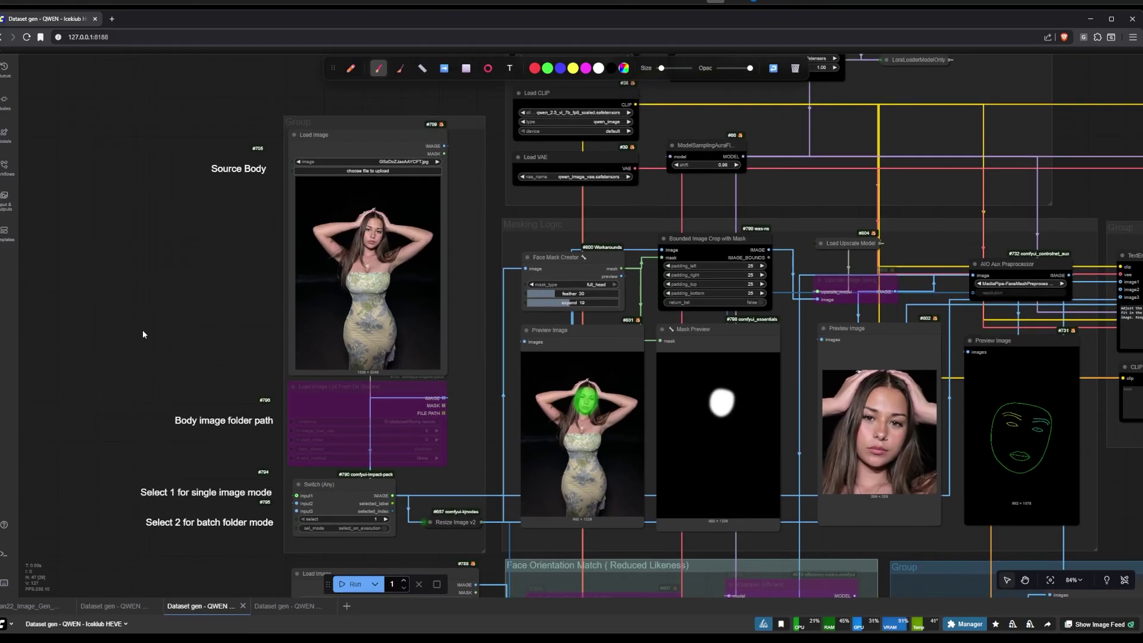
{"action": "scroll", "coordinate": [143, 387], "scroll_direction": "down", "scroll_amount": 1}
{"action": "scroll", "coordinate": [92, 445], "scroll_direction": "up", "scroll_amount": 4}
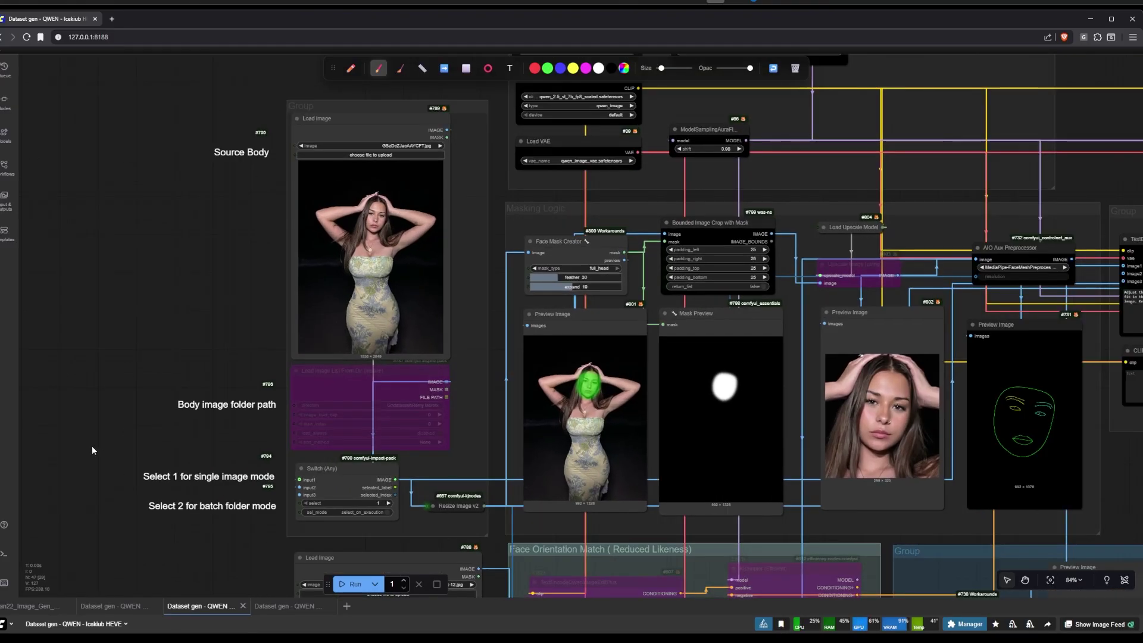
{"action": "scroll", "coordinate": [88, 415], "scroll_direction": "down", "scroll_amount": 6}
{"action": "scroll", "coordinate": [98, 502], "scroll_direction": "up", "scroll_amount": 3}
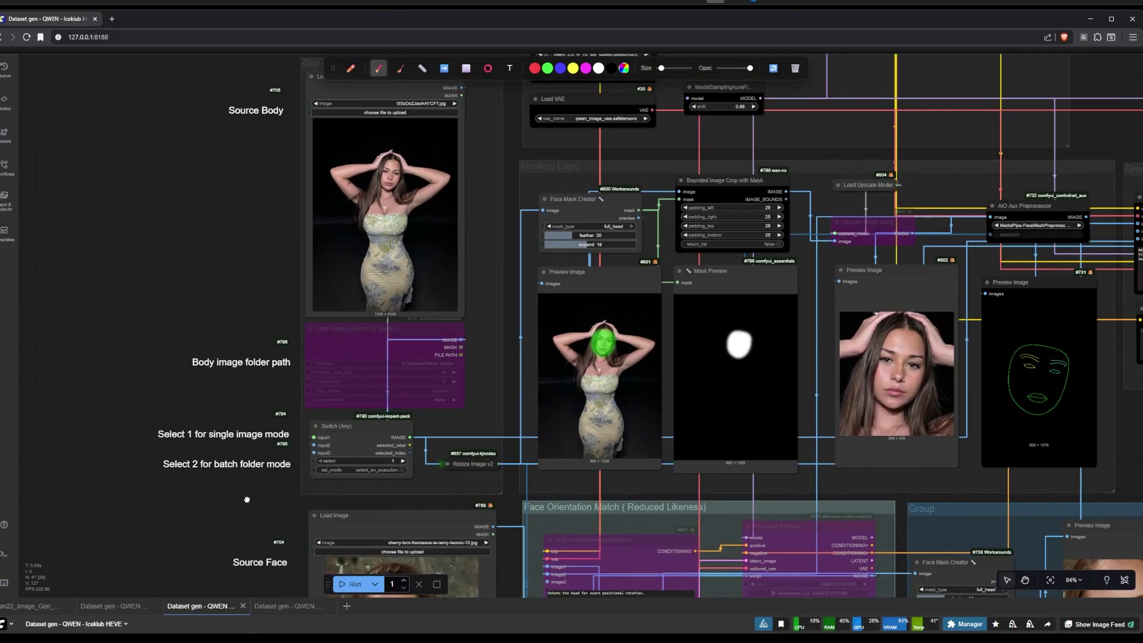
{"action": "scroll", "coordinate": [197, 500], "scroll_direction": "up", "scroll_amount": 5}
{"action": "scroll", "coordinate": [211, 483], "scroll_direction": "left", "scroll_amount": 2}
{"action": "scroll", "coordinate": [205, 481], "scroll_direction": "down", "scroll_amount": 2}
{"action": "scroll", "coordinate": [149, 446], "scroll_direction": "up", "scroll_amount": 2}
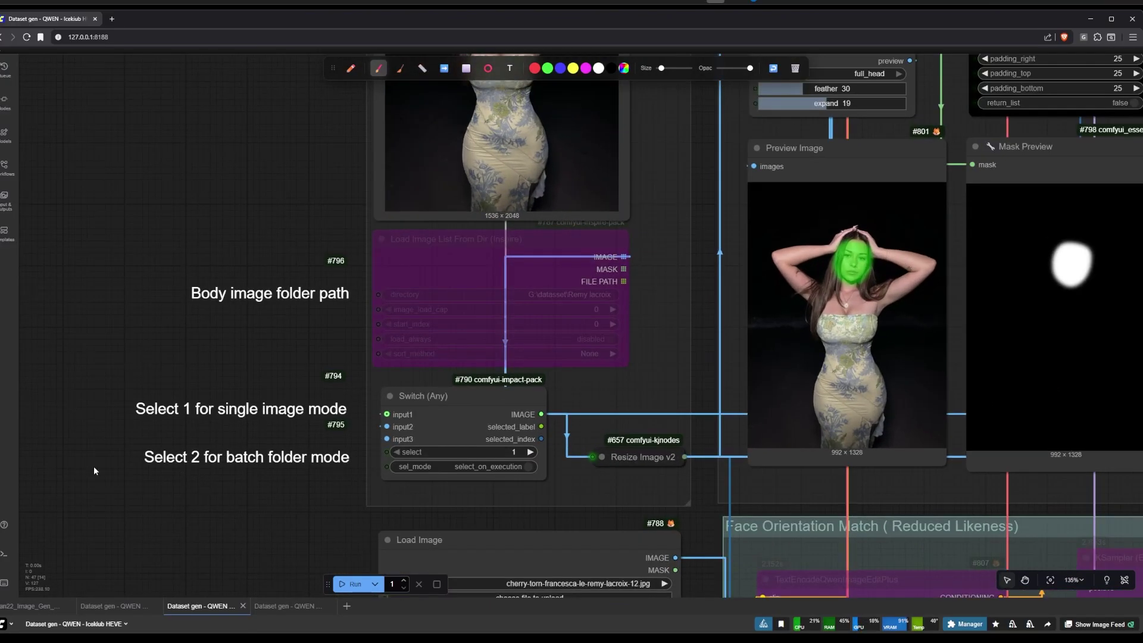
{"action": "scroll", "coordinate": [220, 497], "scroll_direction": "down", "scroll_amount": 5}
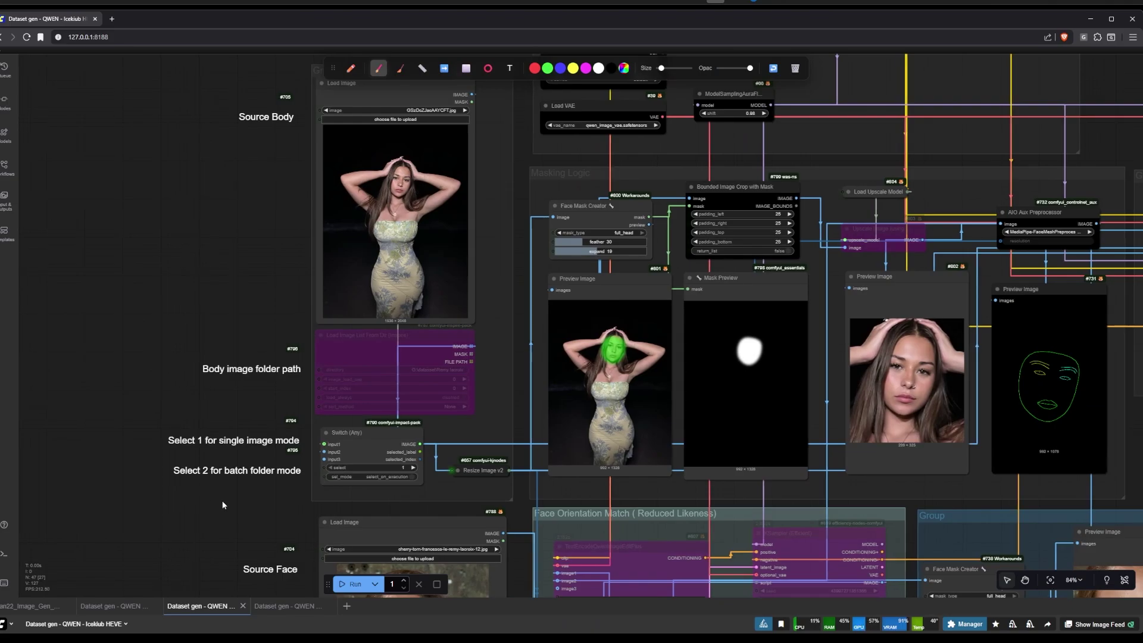
{"action": "left_click", "coordinate": [383, 350]}
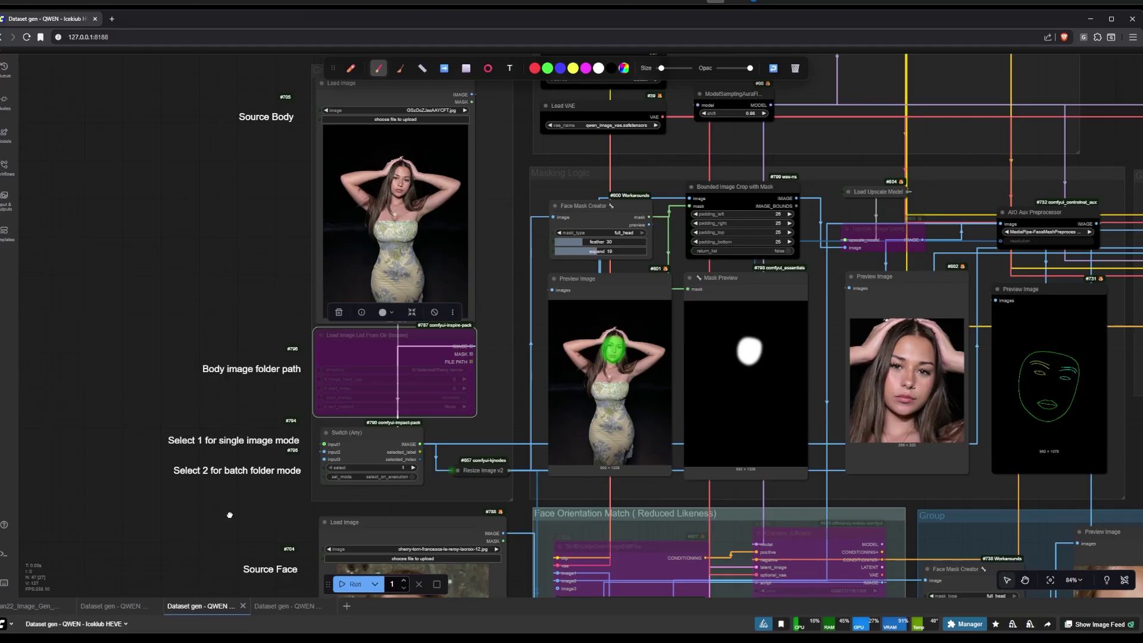
Step: Inspect the Source Face, Face Orientation Match and face crop groups, centring the Source Face image
{"action": "scroll", "coordinate": [230, 515], "scroll_direction": "down", "scroll_amount": 5}
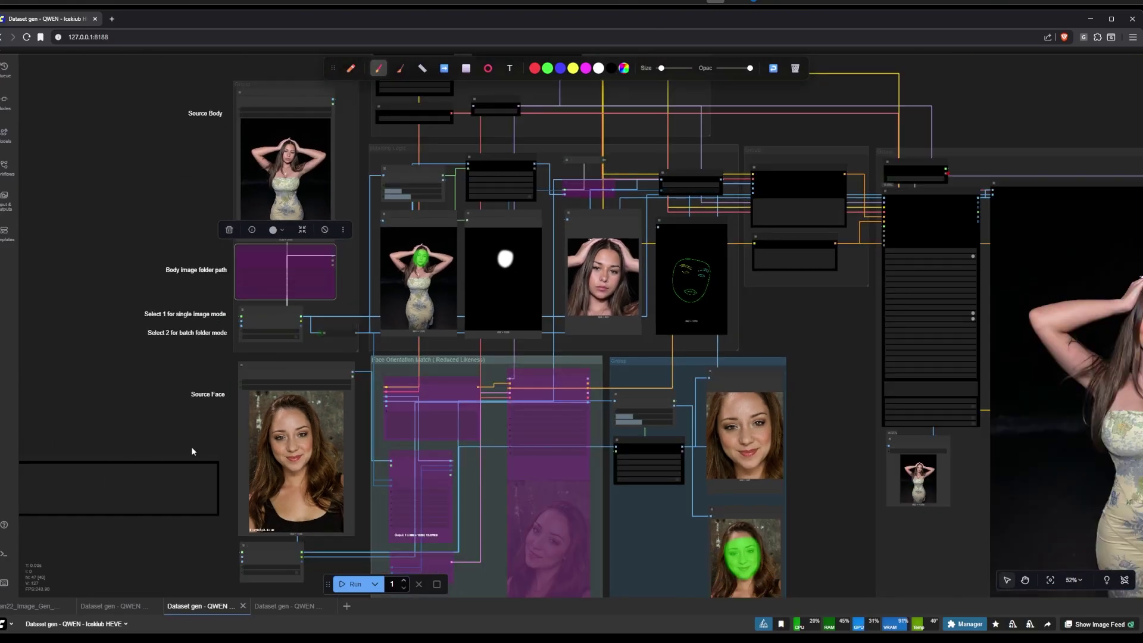
{"action": "scroll", "coordinate": [215, 563], "scroll_direction": "up", "scroll_amount": 4}
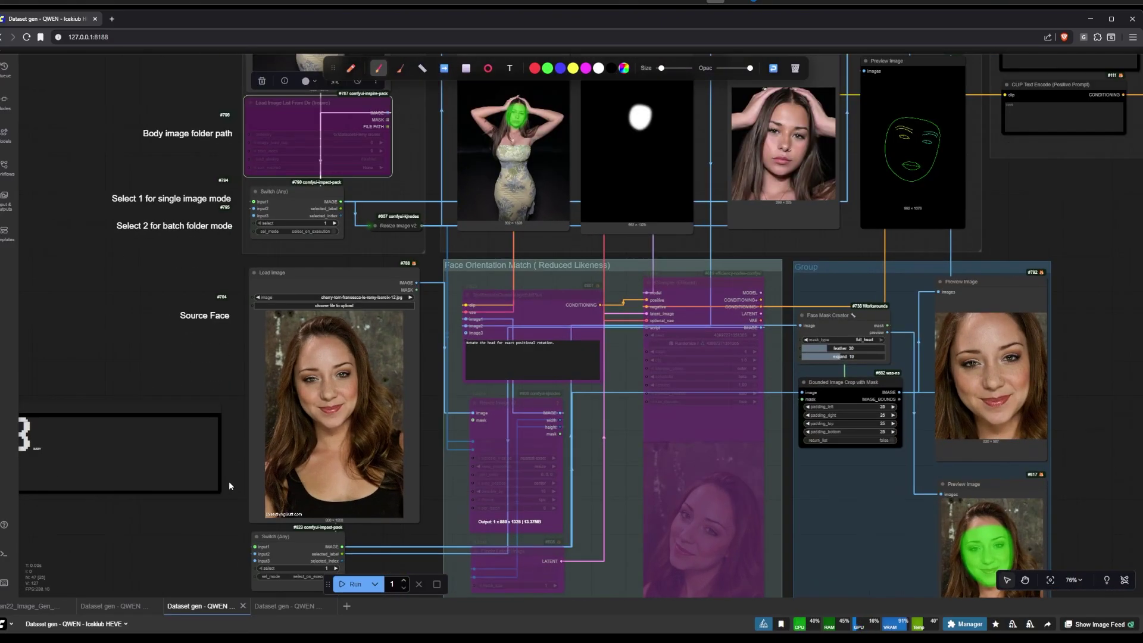
{"action": "scroll", "coordinate": [227, 480], "scroll_direction": "down", "scroll_amount": 5}
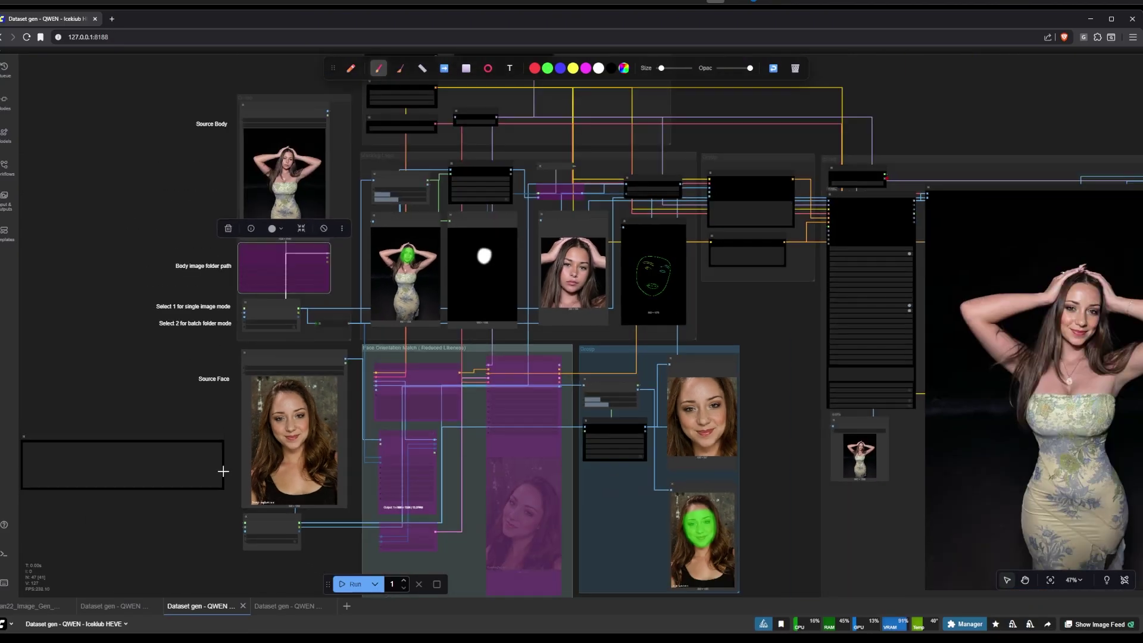
{"action": "scroll", "coordinate": [120, 201], "scroll_direction": "up", "scroll_amount": 8}
{"action": "scroll", "coordinate": [232, 252], "scroll_direction": "down", "scroll_amount": 2}
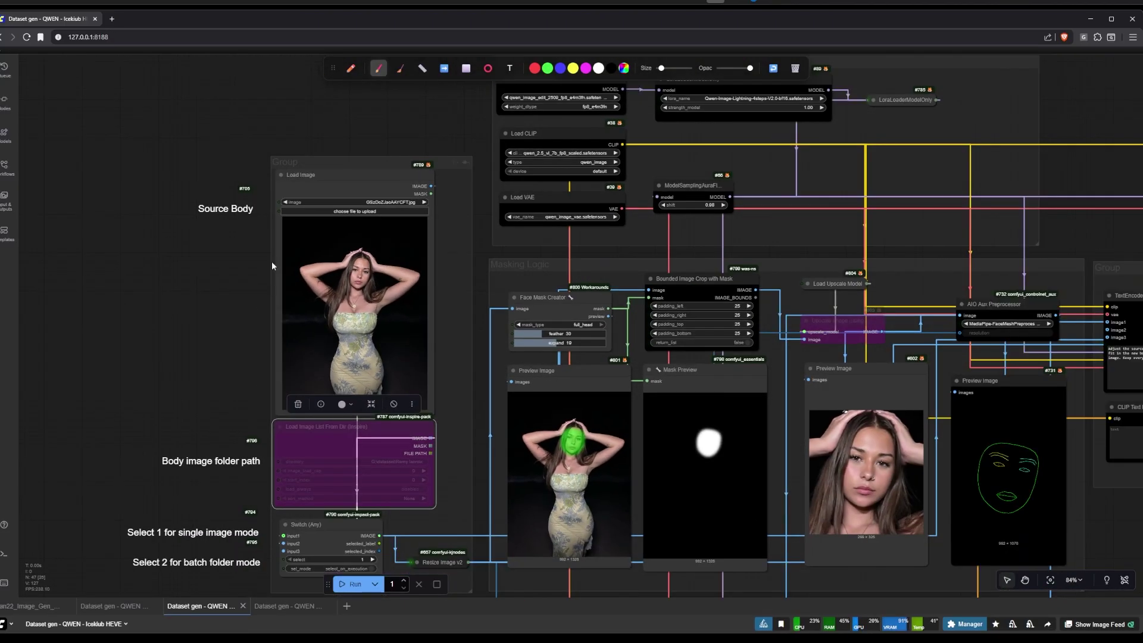
{"action": "scroll", "coordinate": [272, 267], "scroll_direction": "down", "scroll_amount": 1}
{"action": "left_click_drag", "start_coordinate": [184, 392], "coordinate": [224, 329]}
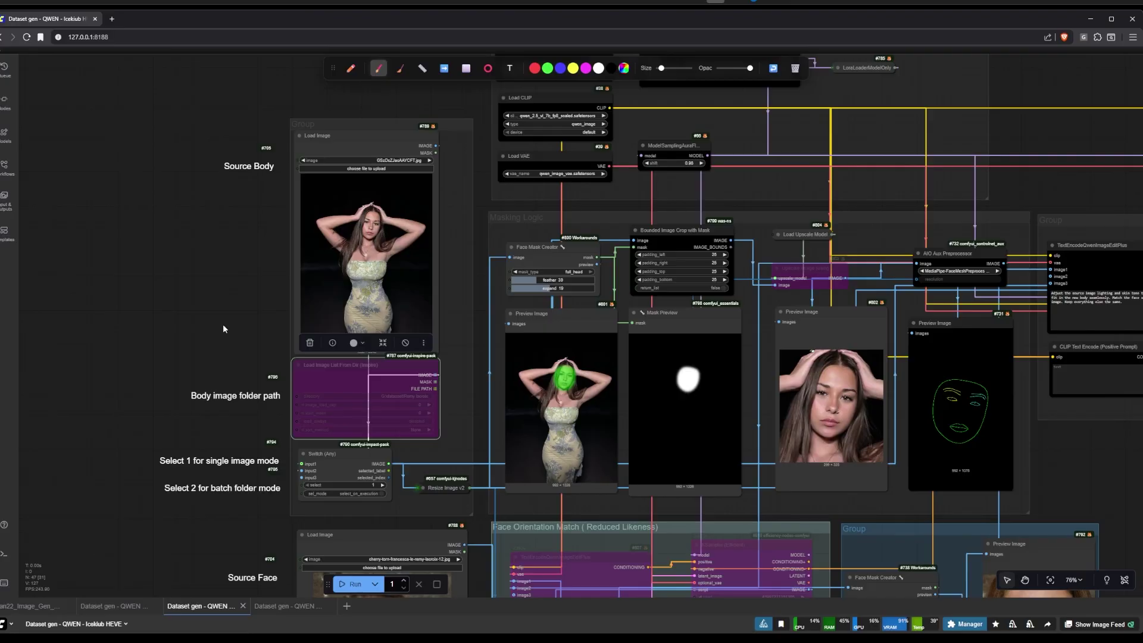
{"action": "scroll", "coordinate": [230, 380], "scroll_direction": "down", "scroll_amount": 1}
{"action": "mouse_move", "coordinate": [230, 380]}
{"action": "left_mouse_down"}
{"action": "mouse_move", "coordinate": [238, 295]}
{"action": "mouse_move", "coordinate": [240, 374]}
{"action": "left_mouse_up"}
{"action": "scroll", "coordinate": [252, 391], "scroll_direction": "up", "scroll_amount": 3}
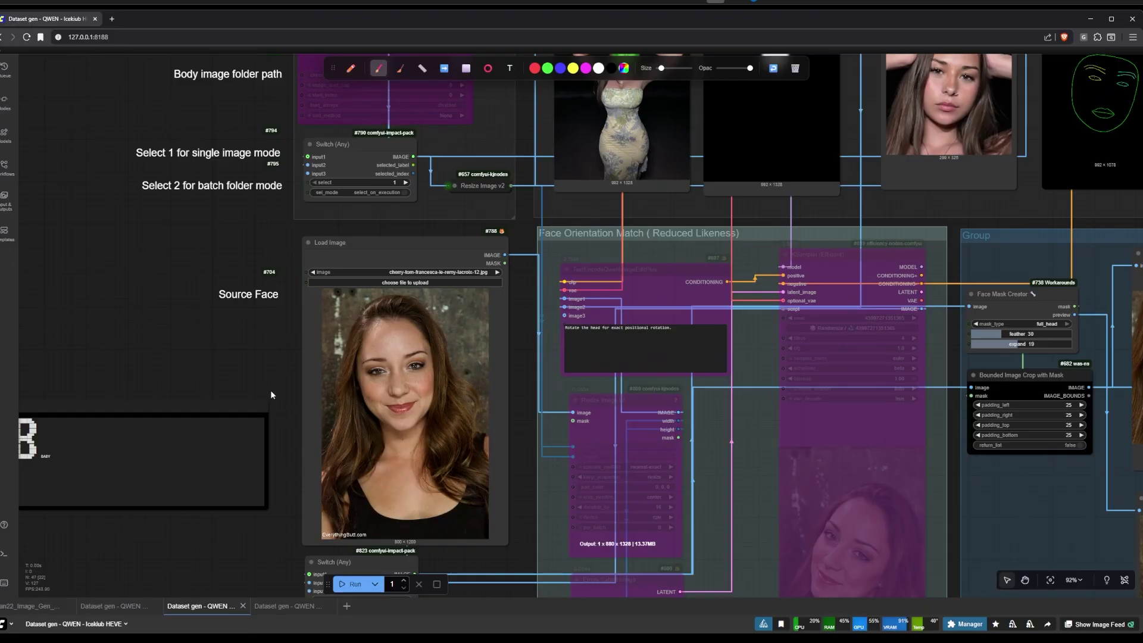
{"action": "scroll", "coordinate": [275, 379], "scroll_direction": "down", "scroll_amount": 3}
{"action": "left_click_drag", "start_coordinate": [276, 379], "coordinate": [205, 380]}
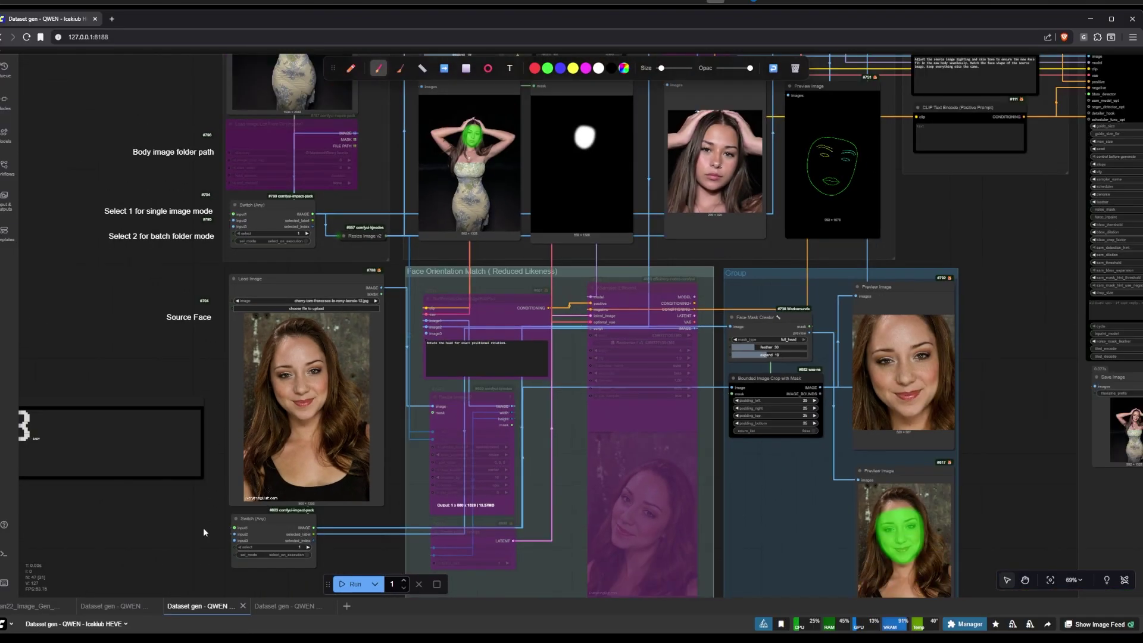
{"action": "left_click_drag", "start_coordinate": [227, 524], "coordinate": [202, 494]}
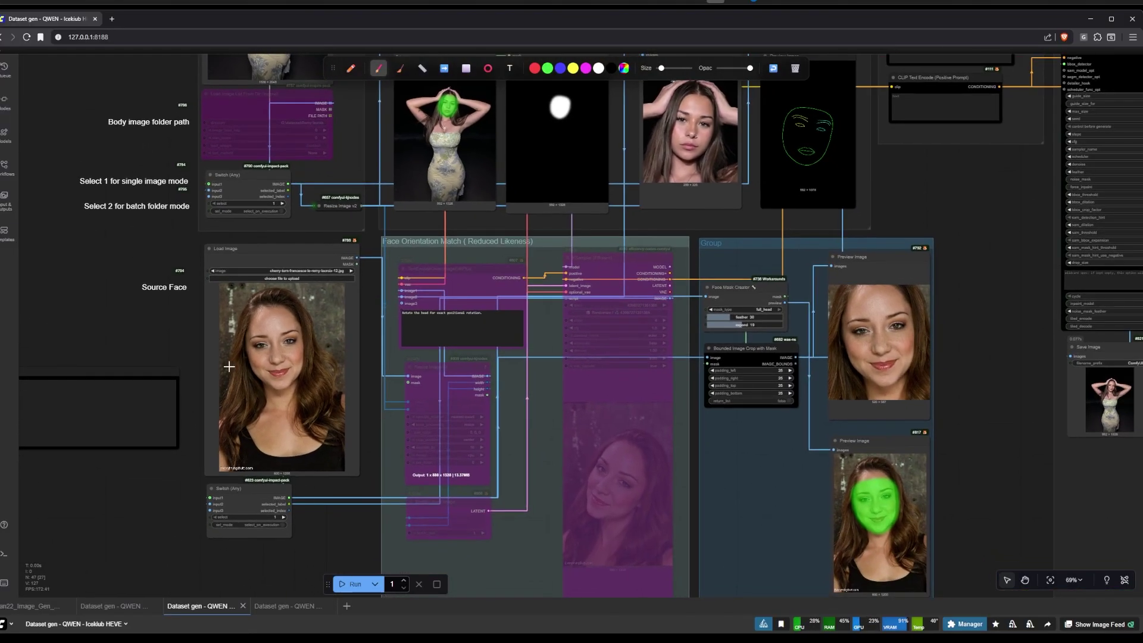
{"action": "scroll", "coordinate": [188, 332], "scroll_direction": "up", "scroll_amount": 8}
{"action": "scroll", "coordinate": [187, 329], "scroll_direction": "down", "scroll_amount": 4}
{"action": "scroll", "coordinate": [240, 354], "scroll_direction": "up", "scroll_amount": 1}
{"action": "scroll", "coordinate": [249, 344], "scroll_direction": "down", "scroll_amount": 5}
{"action": "scroll", "coordinate": [252, 348], "scroll_direction": "up", "scroll_amount": 5}
{"action": "left_click_drag", "start_coordinate": [254, 356], "coordinate": [365, 389]}
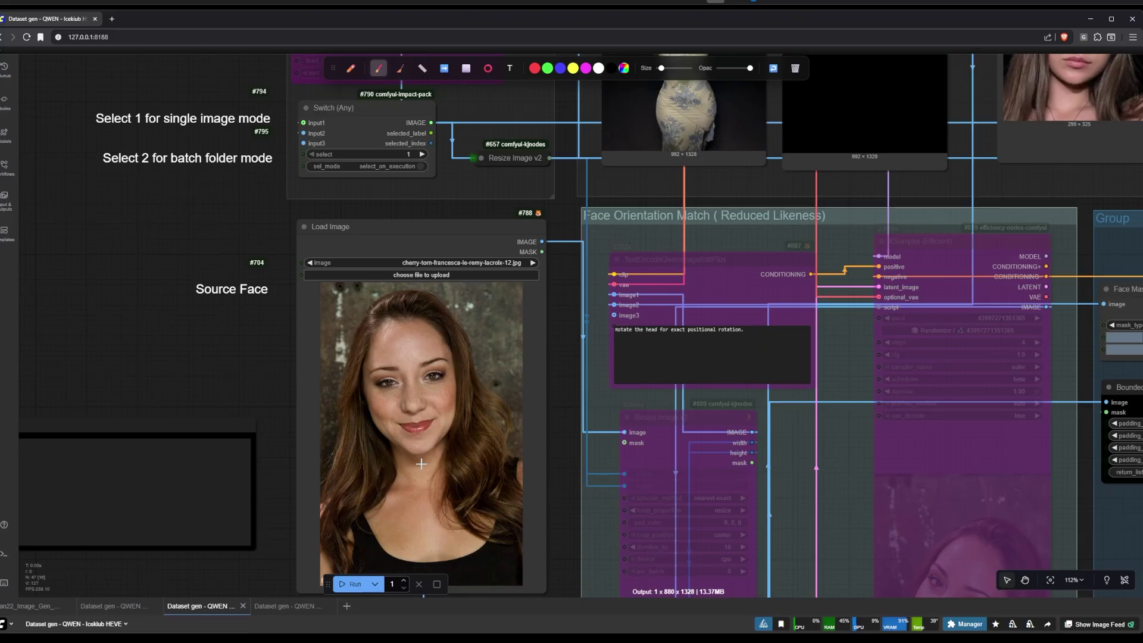
Step: Survey the nodes around the Source Face image and the masking nodes
{"action": "scroll", "coordinate": [228, 402], "scroll_direction": "down", "scroll_amount": 2}
{"action": "scroll", "coordinate": [249, 532], "scroll_direction": "down", "scroll_amount": 1}
{"action": "left_click_drag", "start_coordinate": [248, 531], "coordinate": [161, 487]}
{"action": "scroll", "coordinate": [178, 476], "scroll_direction": "down", "scroll_amount": 2}
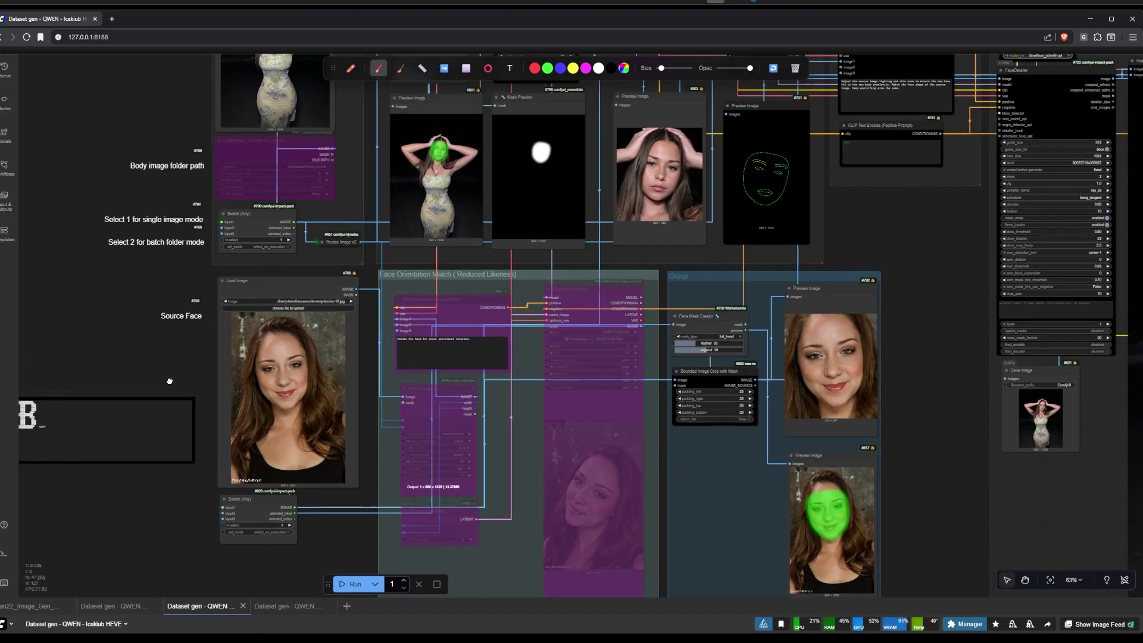
{"action": "left_click_drag", "start_coordinate": [337, 79], "coordinate": [366, 162]}
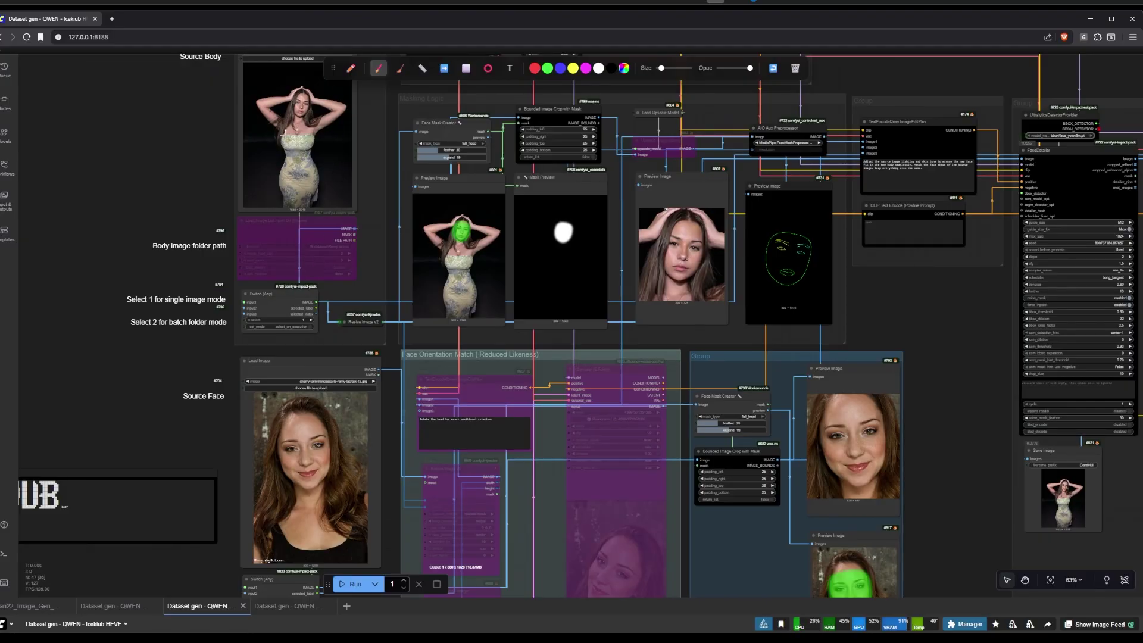
{"action": "scroll", "coordinate": [412, 213], "scroll_direction": "down", "scroll_amount": 4}
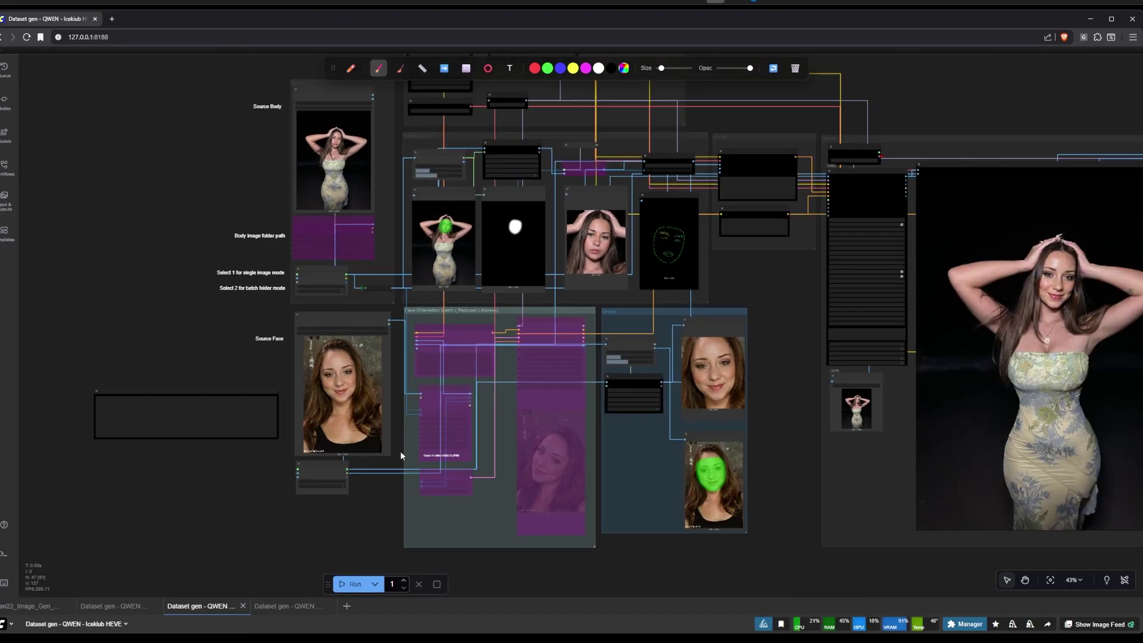
{"action": "scroll", "coordinate": [392, 504], "scroll_direction": "up", "scroll_amount": 5}
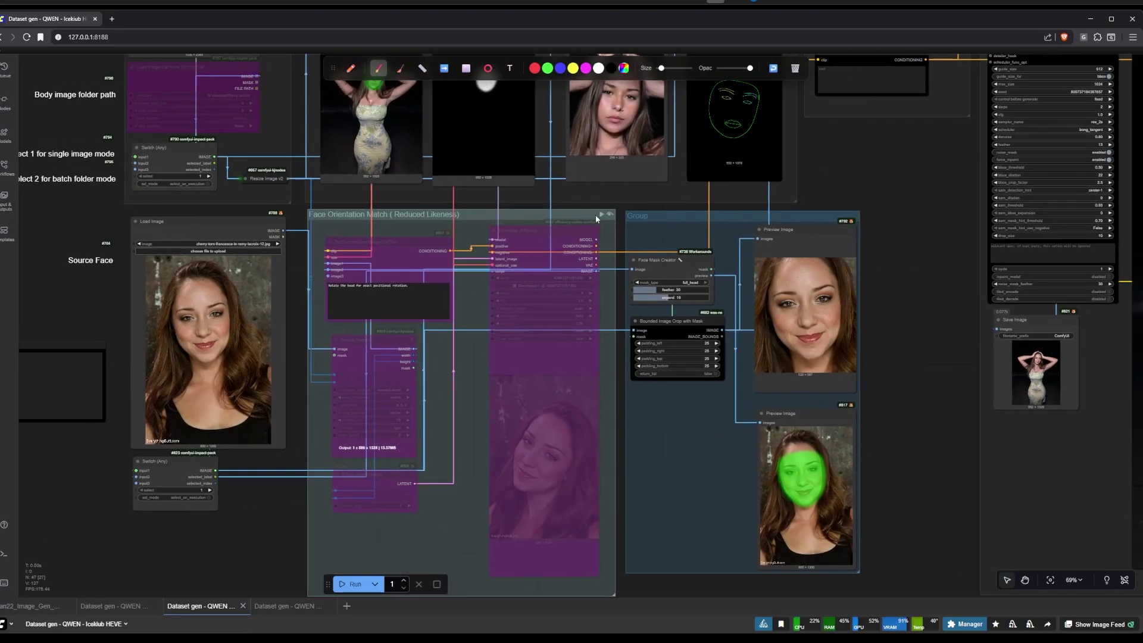
{"action": "scroll", "coordinate": [416, 205], "scroll_direction": "up", "scroll_amount": 4}
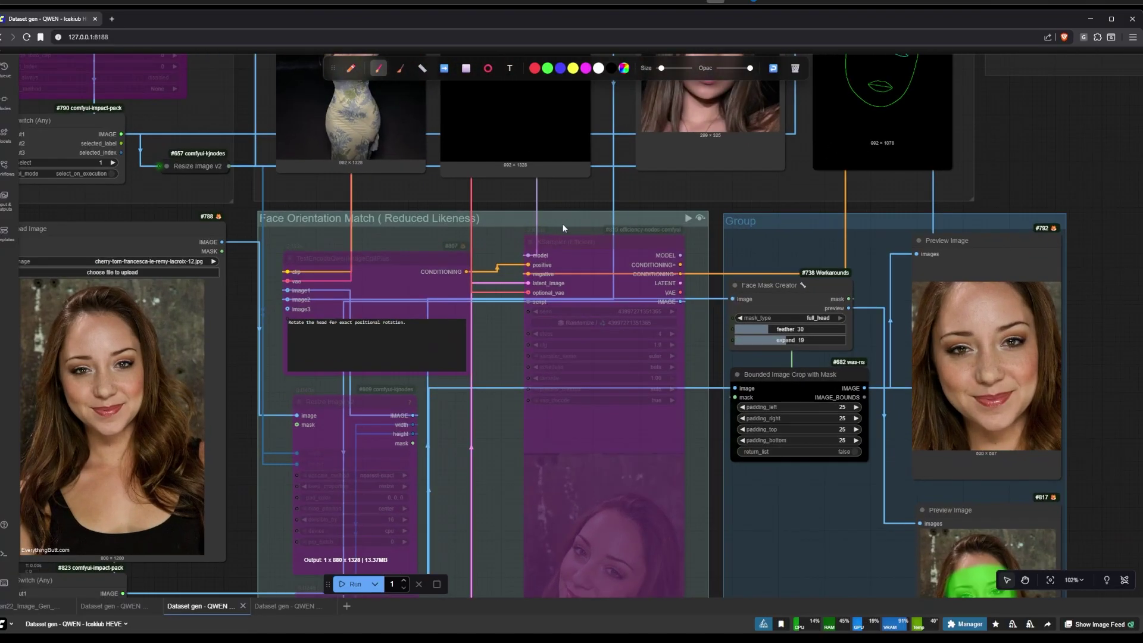
{"action": "scroll", "coordinate": [534, 219], "scroll_direction": "down", "scroll_amount": 3}
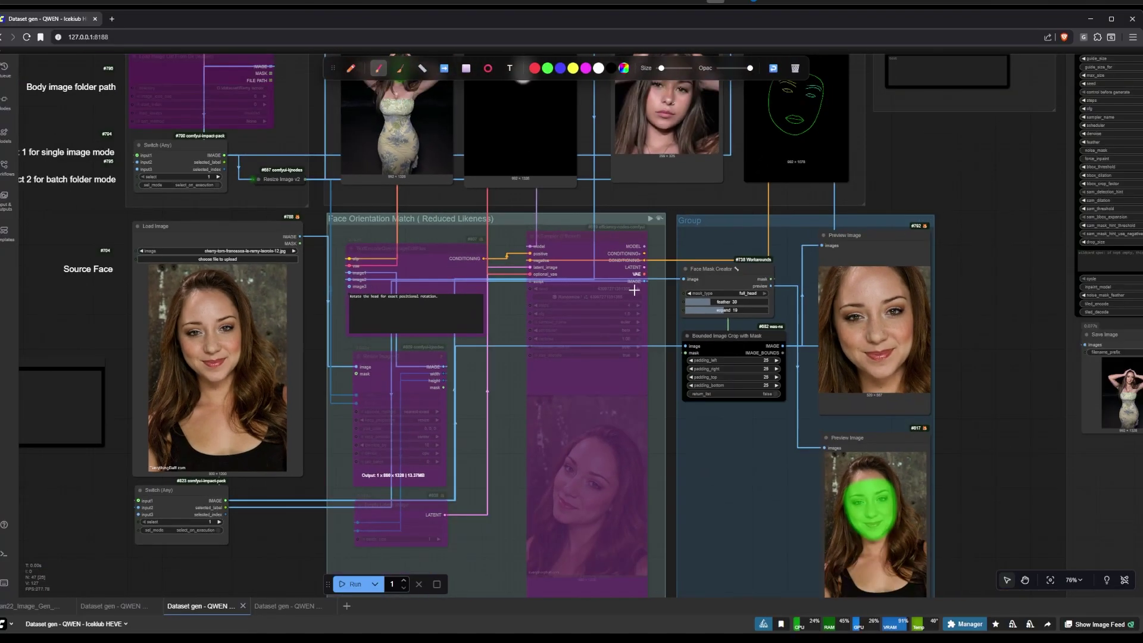
{"action": "left_click_drag", "start_coordinate": [797, 134], "coordinate": [562, 354]}
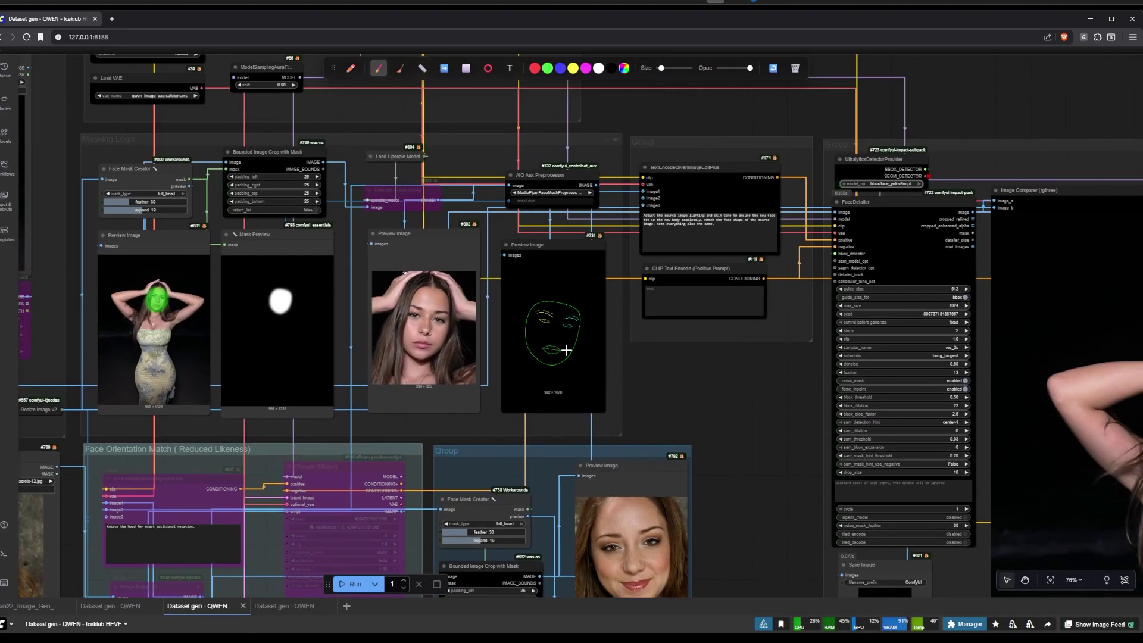
{"action": "scroll", "coordinate": [562, 355], "scroll_direction": "up", "scroll_amount": 5}
{"action": "scroll", "coordinate": [566, 322], "scroll_direction": "down", "scroll_amount": 7}
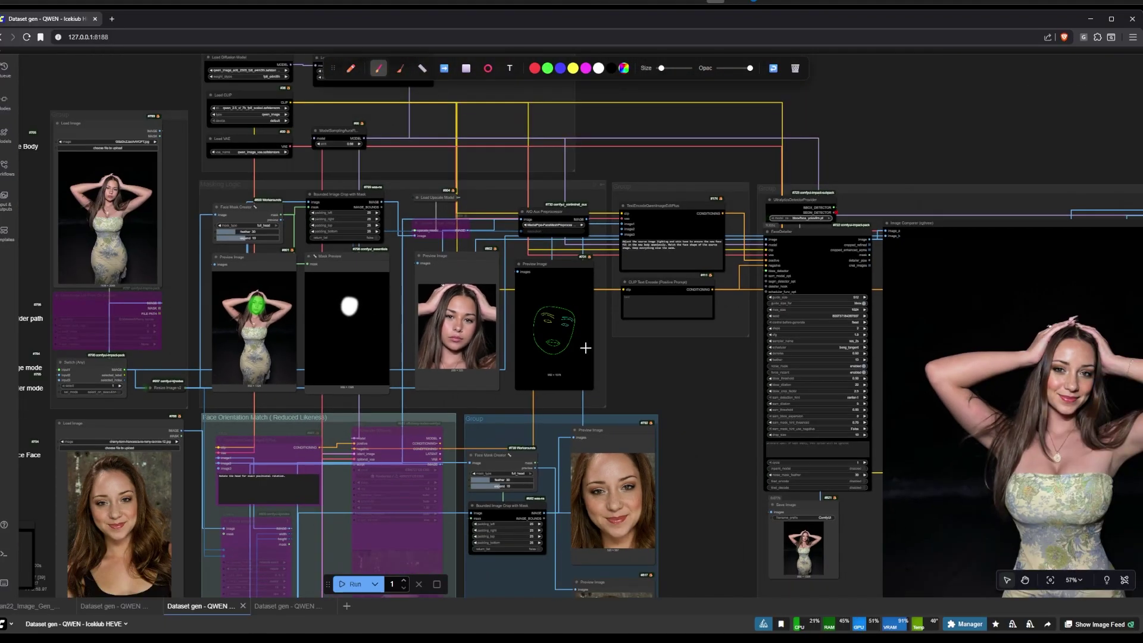
{"action": "scroll", "coordinate": [578, 345], "scroll_direction": "down", "scroll_amount": 4}
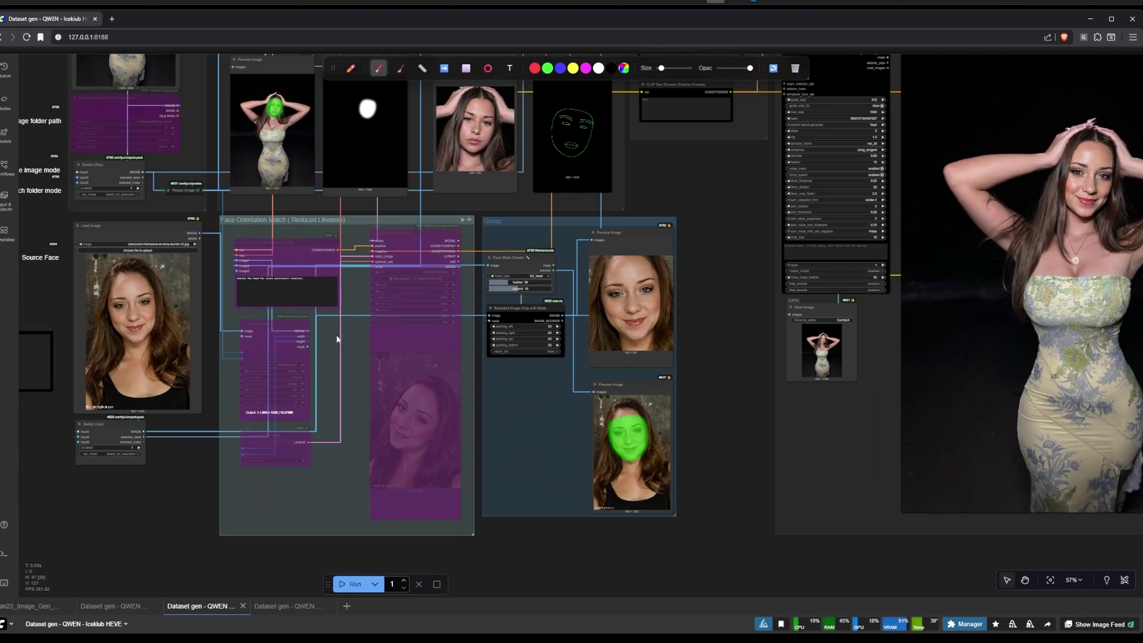
{"action": "scroll", "coordinate": [594, 322], "scroll_direction": "down", "scroll_amount": 4}
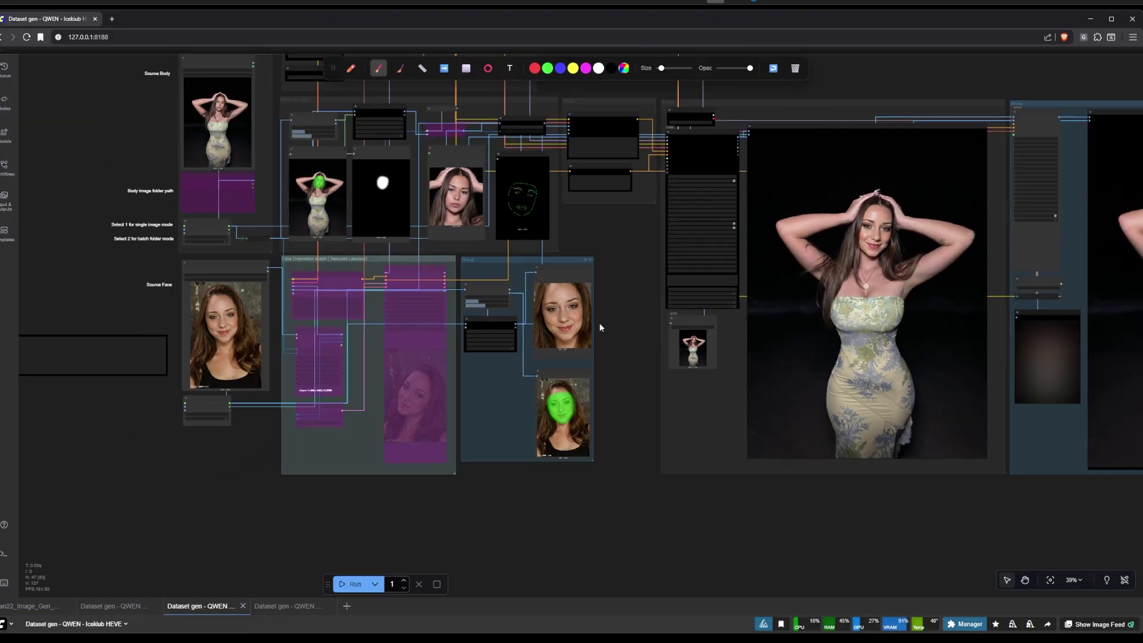
{"action": "scroll", "coordinate": [613, 291], "scroll_direction": "up", "scroll_amount": 3}
{"action": "scroll", "coordinate": [595, 345], "scroll_direction": "up", "scroll_amount": 5}
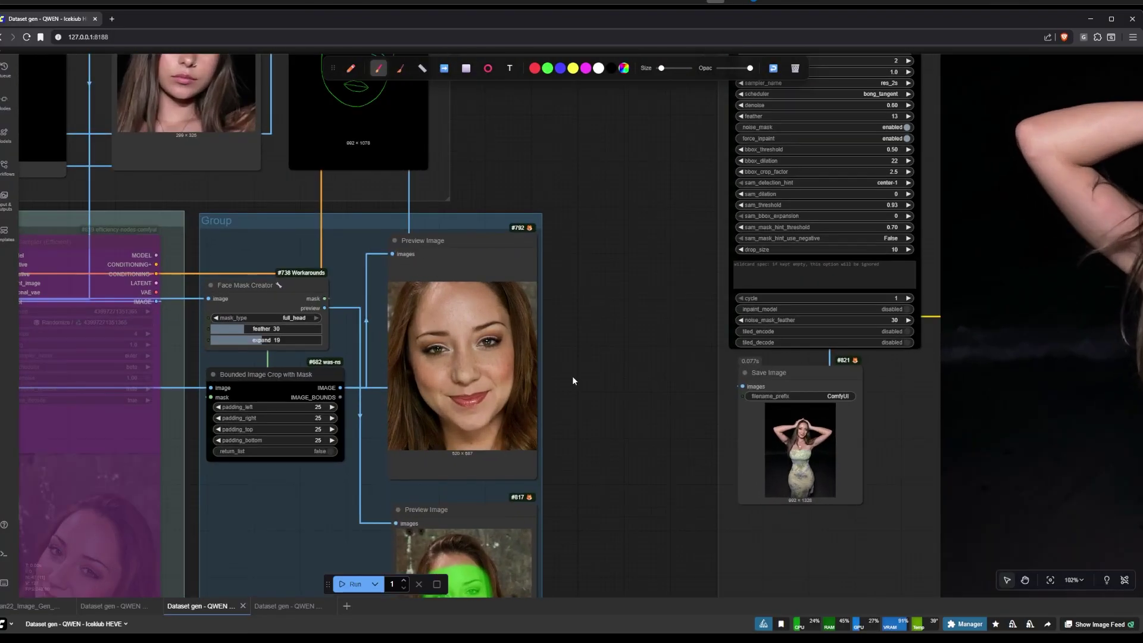
{"action": "scroll", "coordinate": [589, 316], "scroll_direction": "down", "scroll_amount": 3}
Step: Look over the face detailer and image comparison output nodes
{"action": "left_click_drag", "start_coordinate": [602, 268], "coordinate": [314, 355]}
{"action": "scroll", "coordinate": [358, 358], "scroll_direction": "down", "scroll_amount": 5}
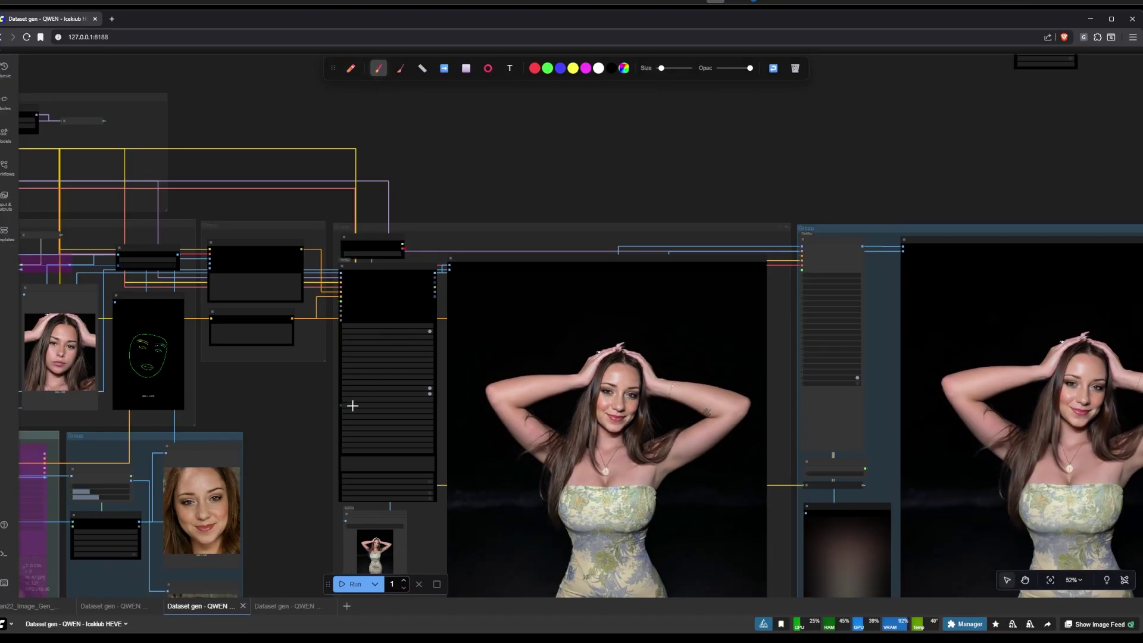
{"action": "scroll", "coordinate": [239, 268], "scroll_direction": "up", "scroll_amount": 3}
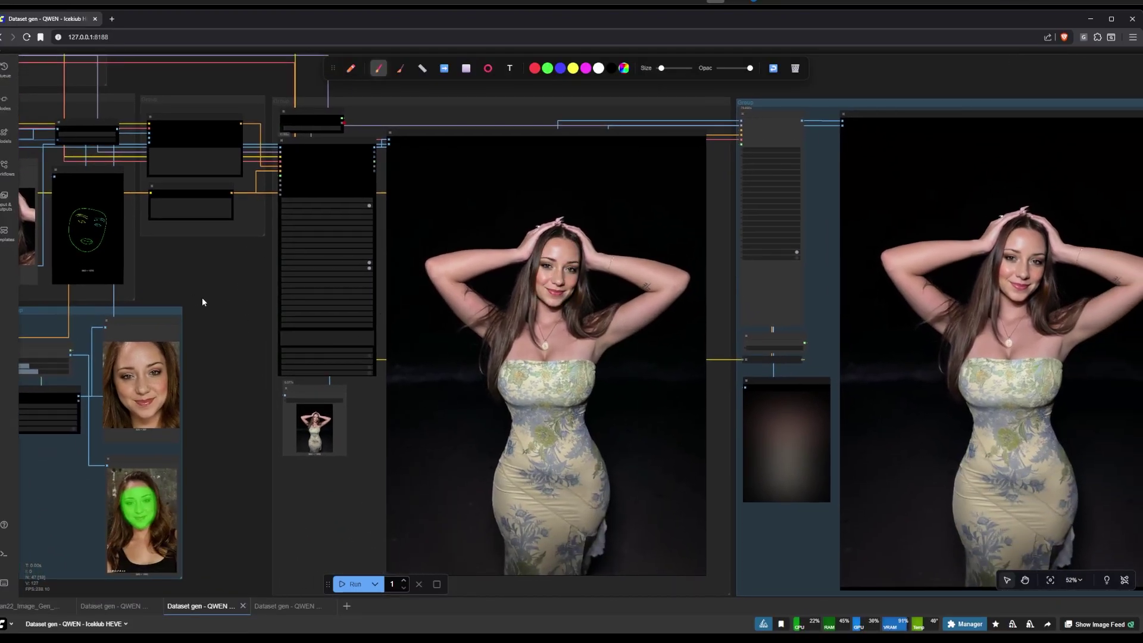
{"action": "scroll", "coordinate": [219, 299], "scroll_direction": "down", "scroll_amount": 2}
{"action": "scroll", "coordinate": [218, 293], "scroll_direction": "up", "scroll_amount": 2}
{"action": "scroll", "coordinate": [231, 283], "scroll_direction": "down", "scroll_amount": 6}
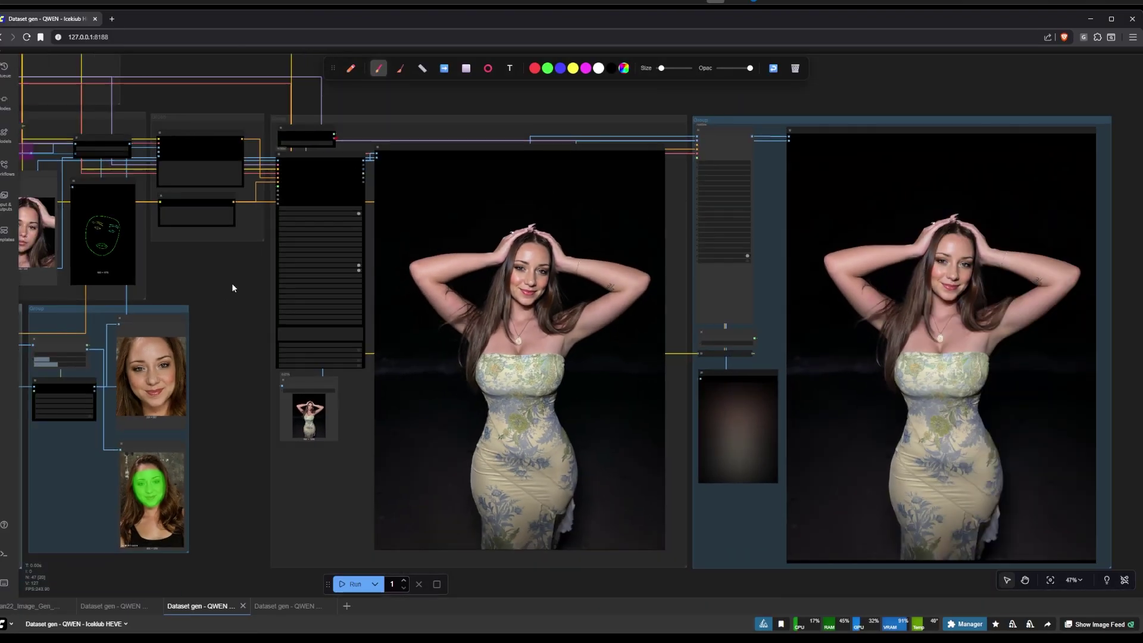
{"action": "scroll", "coordinate": [834, 271], "scroll_direction": "up", "scroll_amount": 6}
{"action": "scroll", "coordinate": [799, 277], "scroll_direction": "up", "scroll_amount": 3}
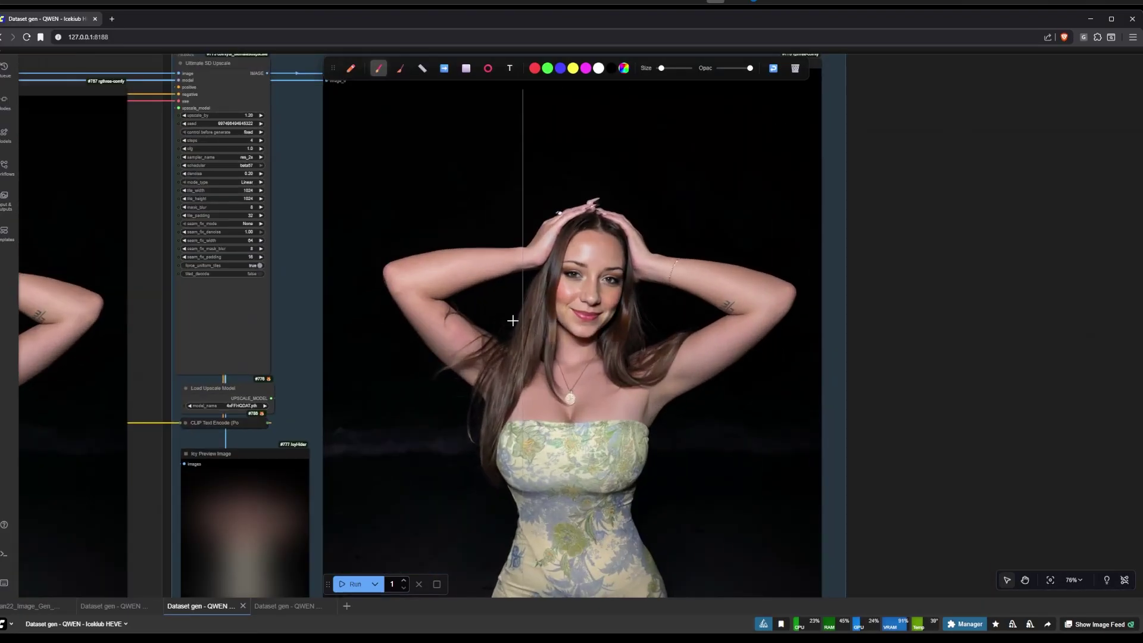
{"action": "scroll", "coordinate": [768, 342], "scroll_direction": "up", "scroll_amount": 9}
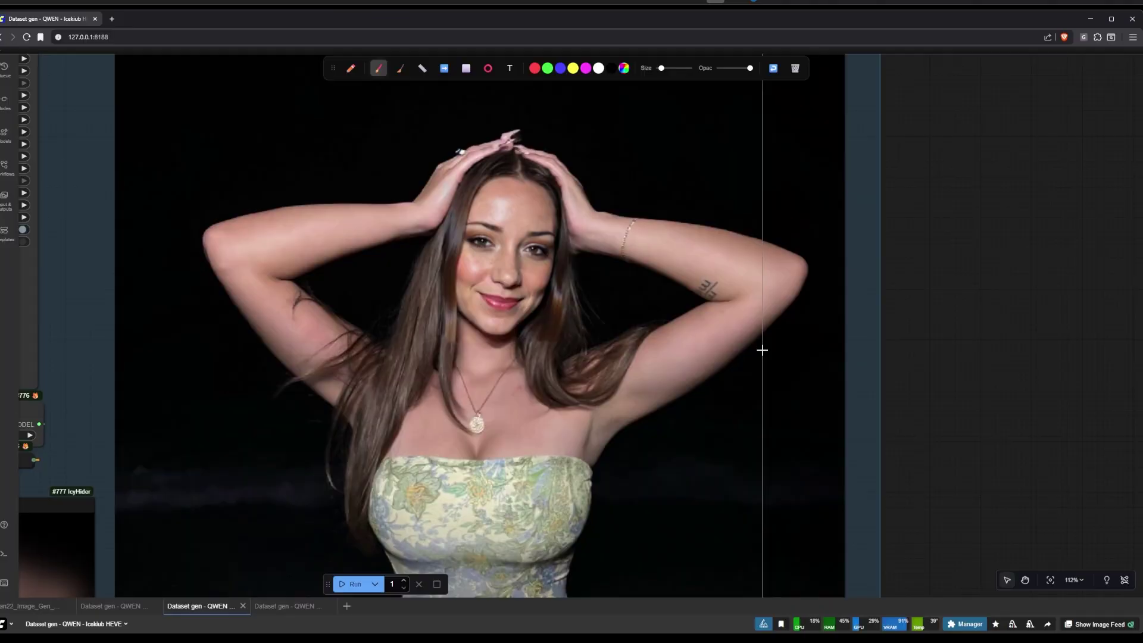
{"action": "scroll", "coordinate": [42, 360], "scroll_direction": "down", "scroll_amount": 5}
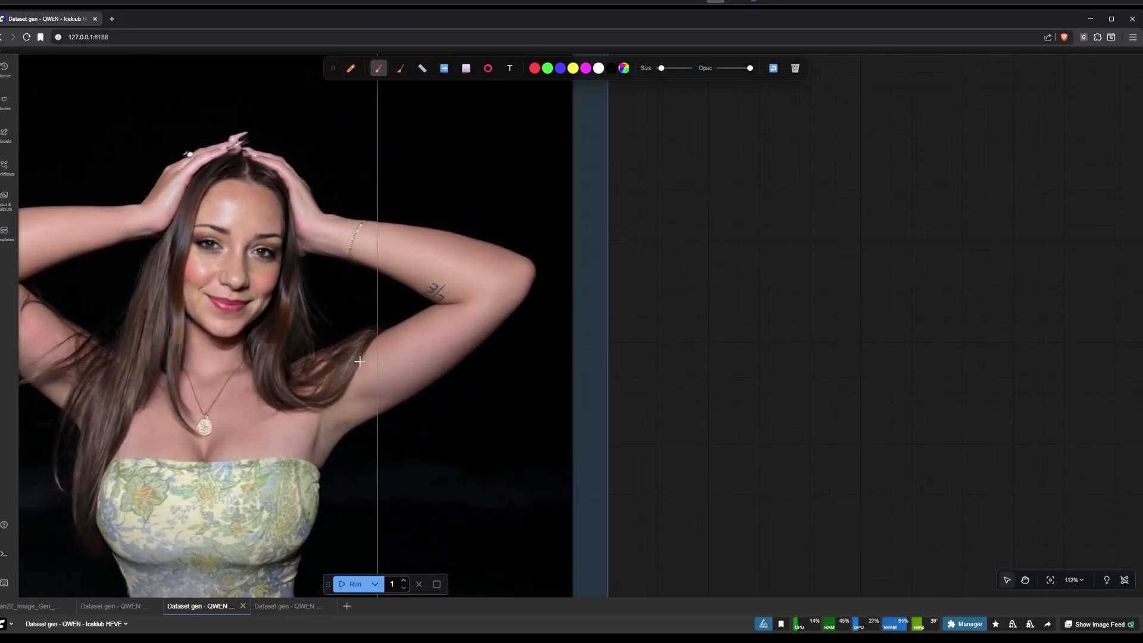
{"action": "scroll", "coordinate": [559, 358], "scroll_direction": "down", "scroll_amount": 15}
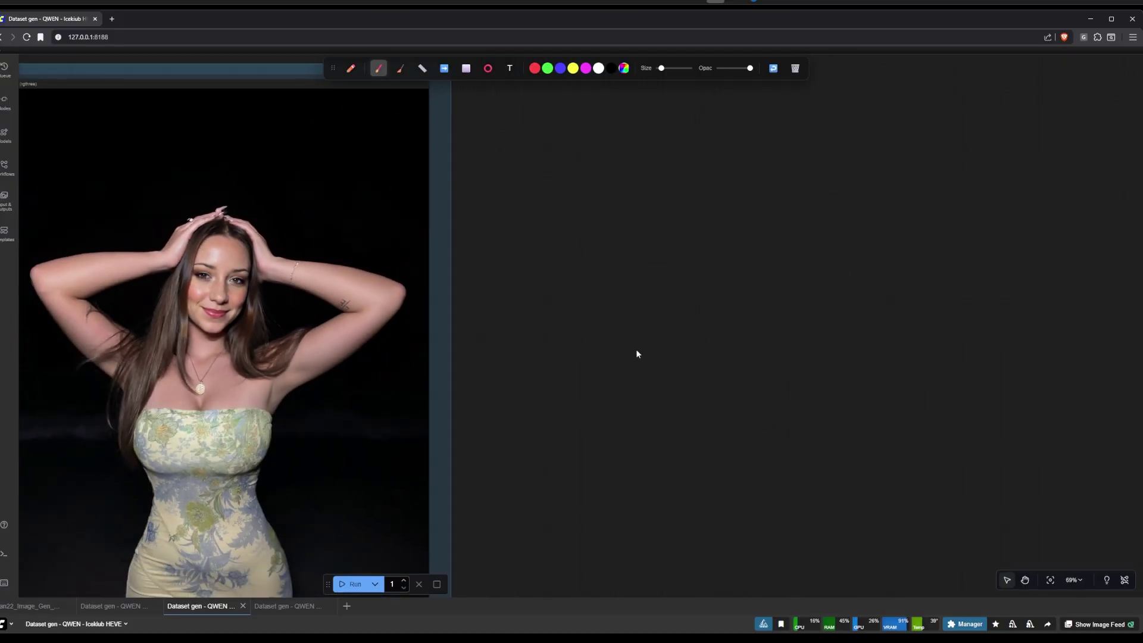
{"action": "scroll", "coordinate": [893, 349], "scroll_direction": "down", "scroll_amount": 1}
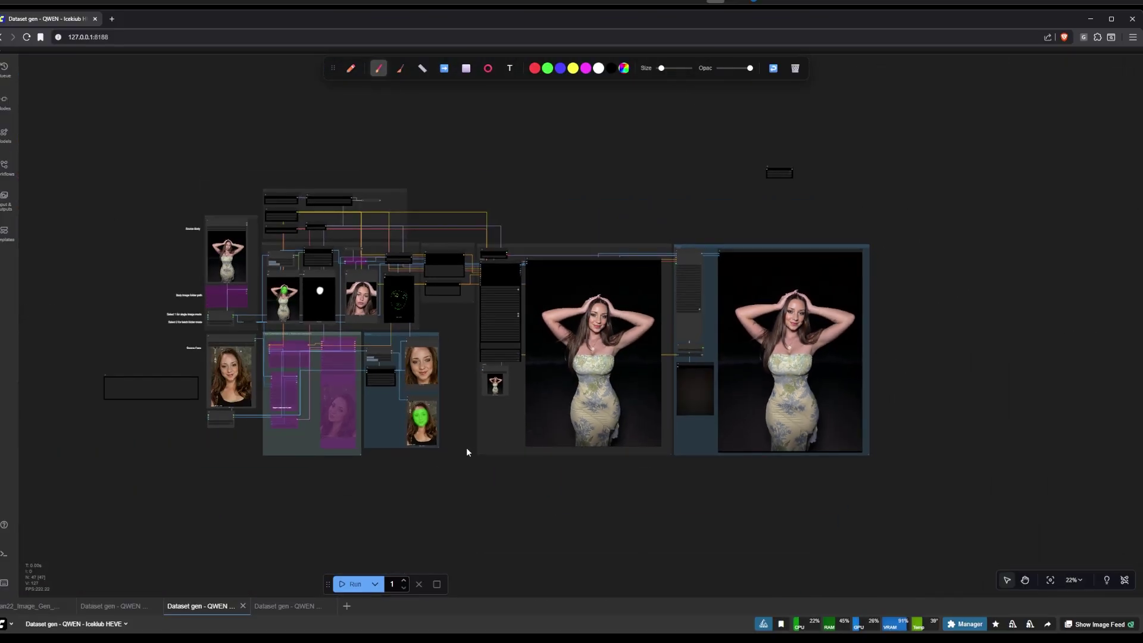
{"action": "scroll", "coordinate": [464, 417], "scroll_direction": "up", "scroll_amount": 4}
{"action": "scroll", "coordinate": [19, 154], "scroll_direction": "up", "scroll_amount": 2}
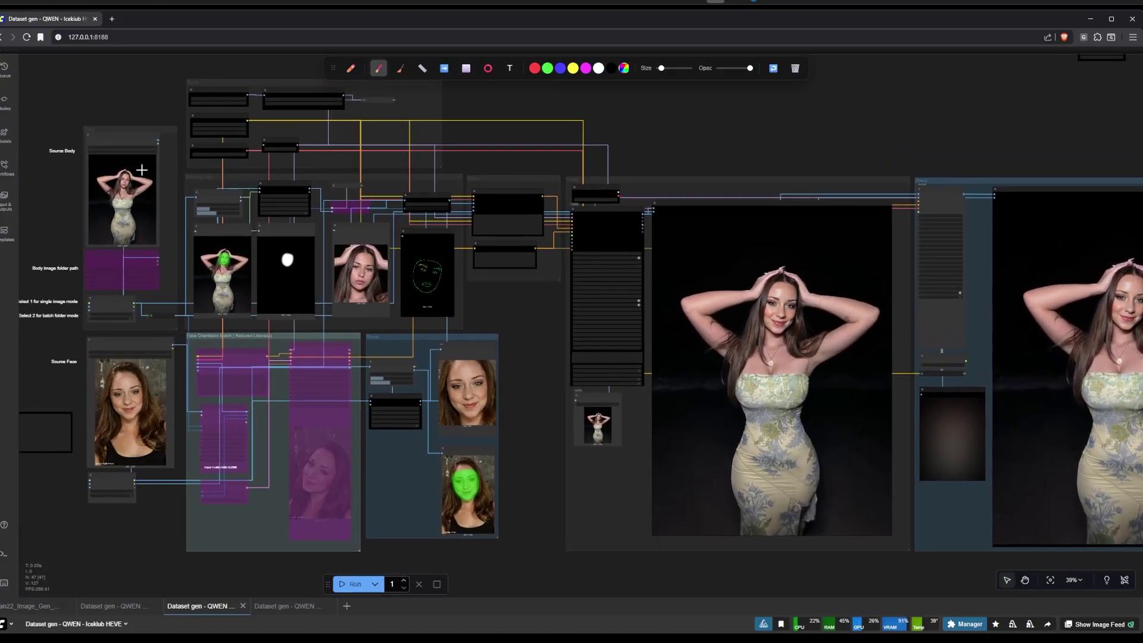
{"action": "scroll", "coordinate": [91, 153], "scroll_direction": "up", "scroll_amount": 4}
{"action": "scroll", "coordinate": [91, 153], "scroll_direction": "up", "scroll_amount": 1}
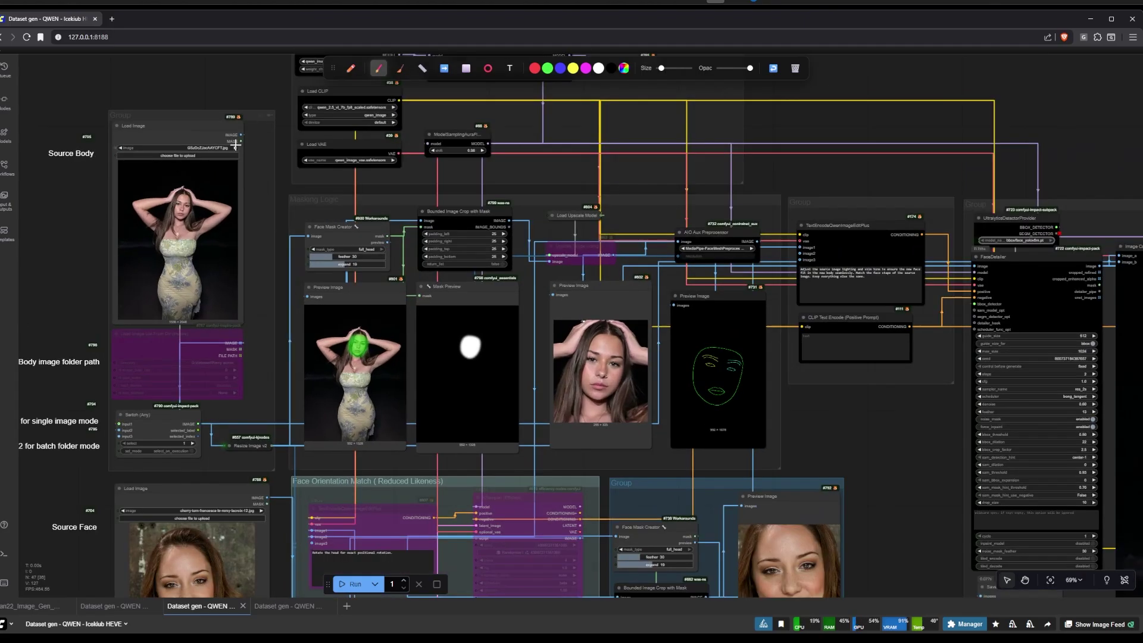
Step: Load the new black-top woman photo as the source body and queue the workflow
{"action": "left_click", "coordinate": [238, 147]}
{"action": "scroll", "coordinate": [199, 375], "scroll_direction": "down", "scroll_amount": 7}
{"action": "left_click", "coordinate": [355, 584]}
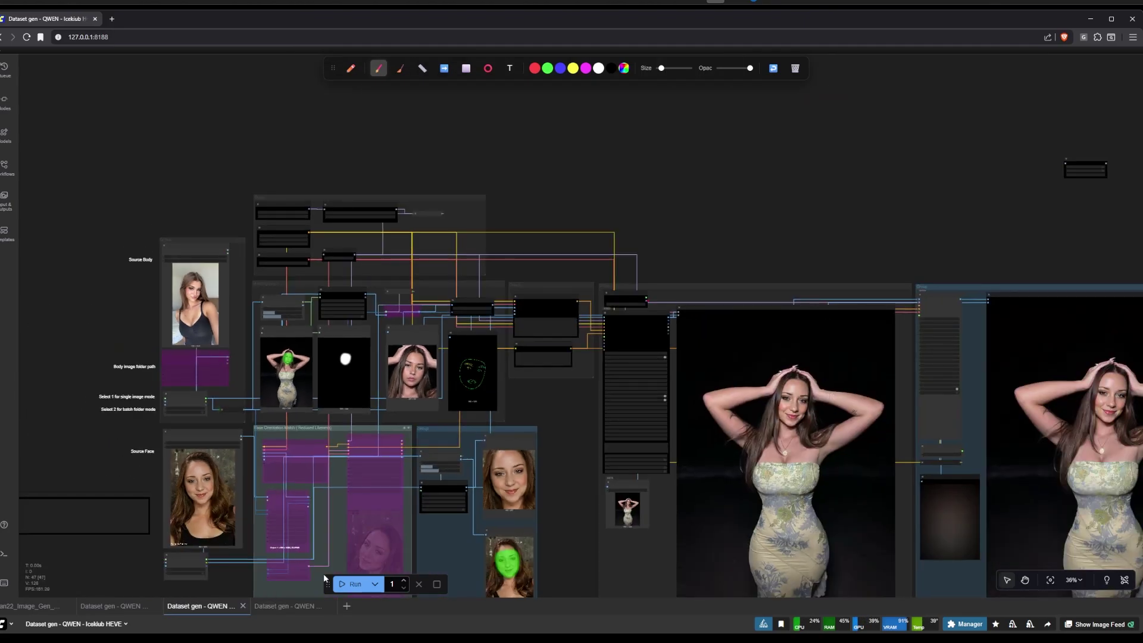
{"action": "left_click_drag", "start_coordinate": [589, 555], "coordinate": [495, 464]}
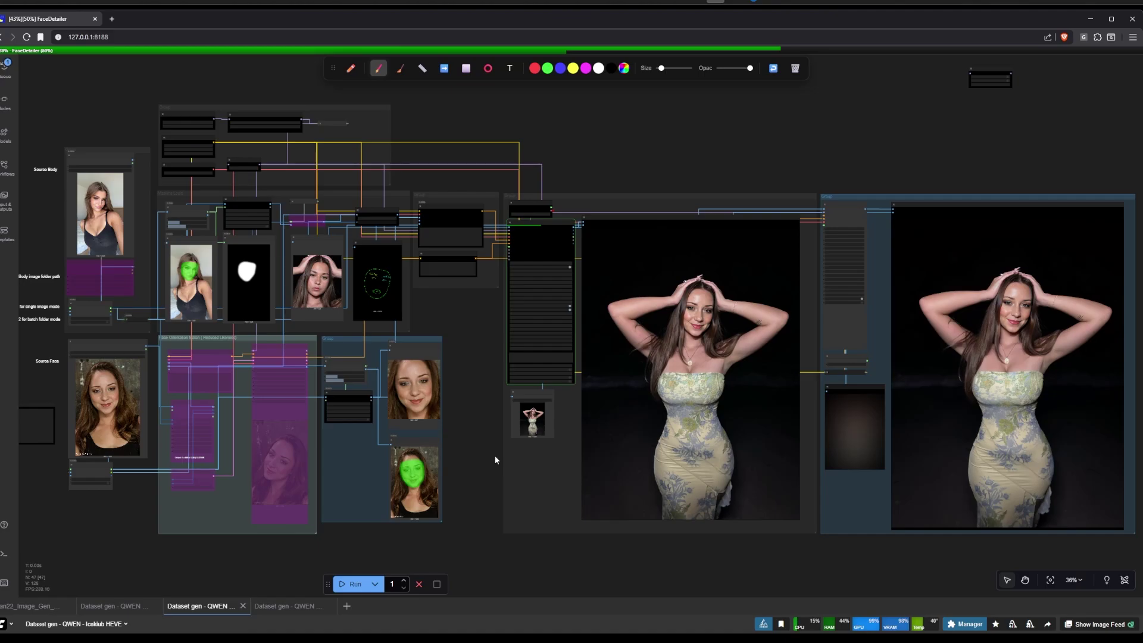
Step: Zoom in on the Image Comparer preview to check the new swapped-face result while FaceDetailer finishes
{"action": "scroll", "coordinate": [614, 259], "scroll_direction": "up", "scroll_amount": 2}
{"action": "scroll", "coordinate": [707, 449], "scroll_direction": "up", "scroll_amount": 8}
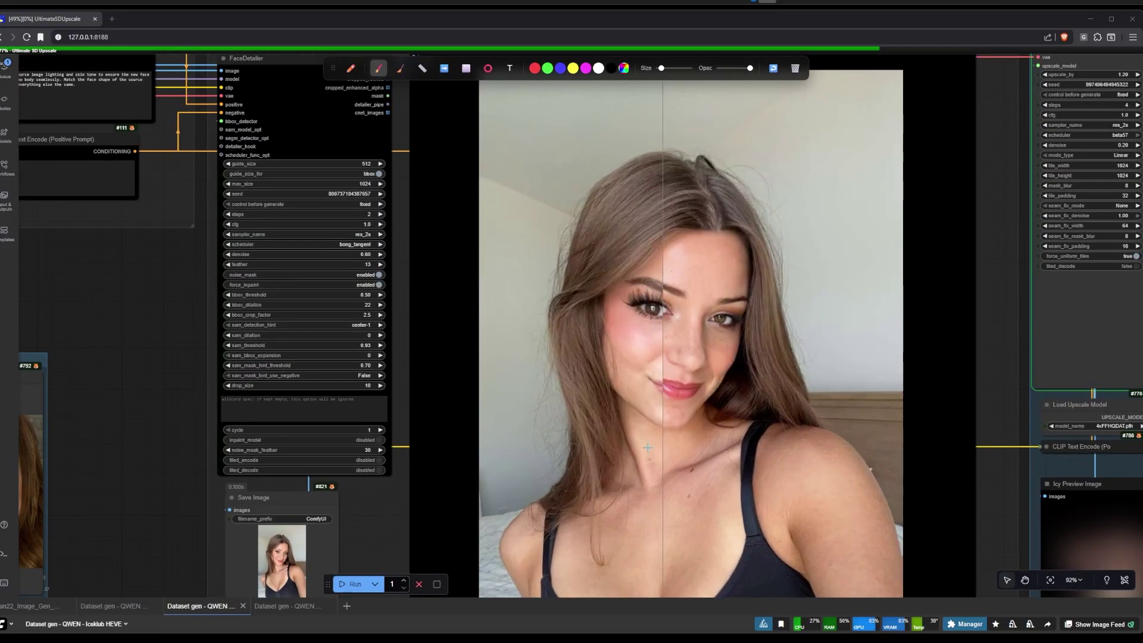
{"action": "scroll", "coordinate": [538, 450], "scroll_direction": "down", "scroll_amount": 4}
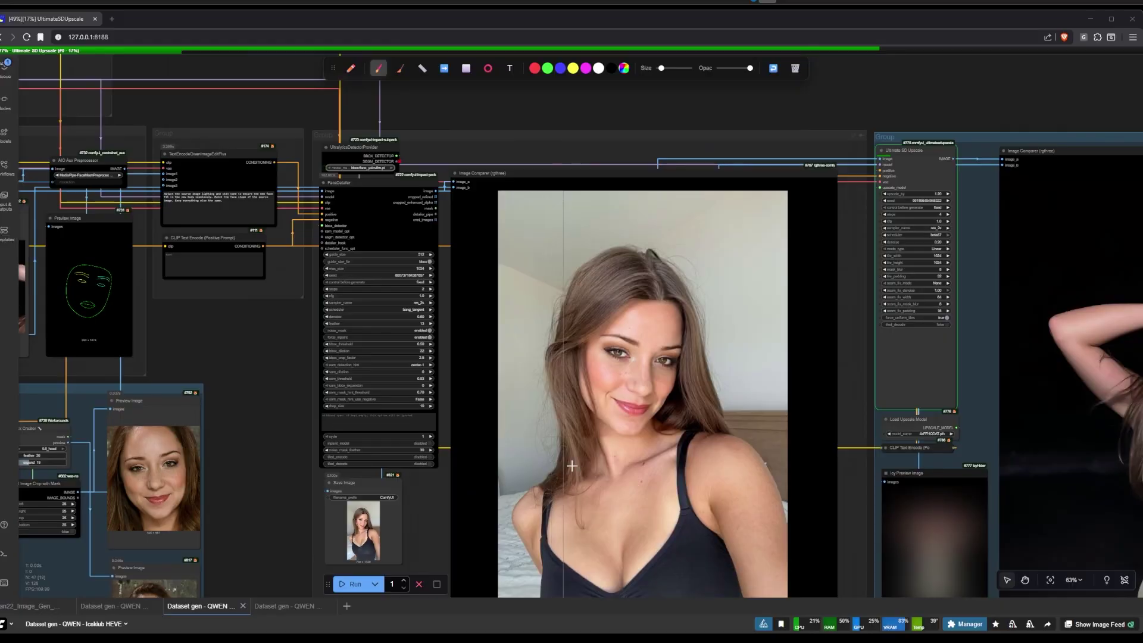
{"action": "scroll", "coordinate": [540, 459], "scroll_direction": "down", "scroll_amount": 5}
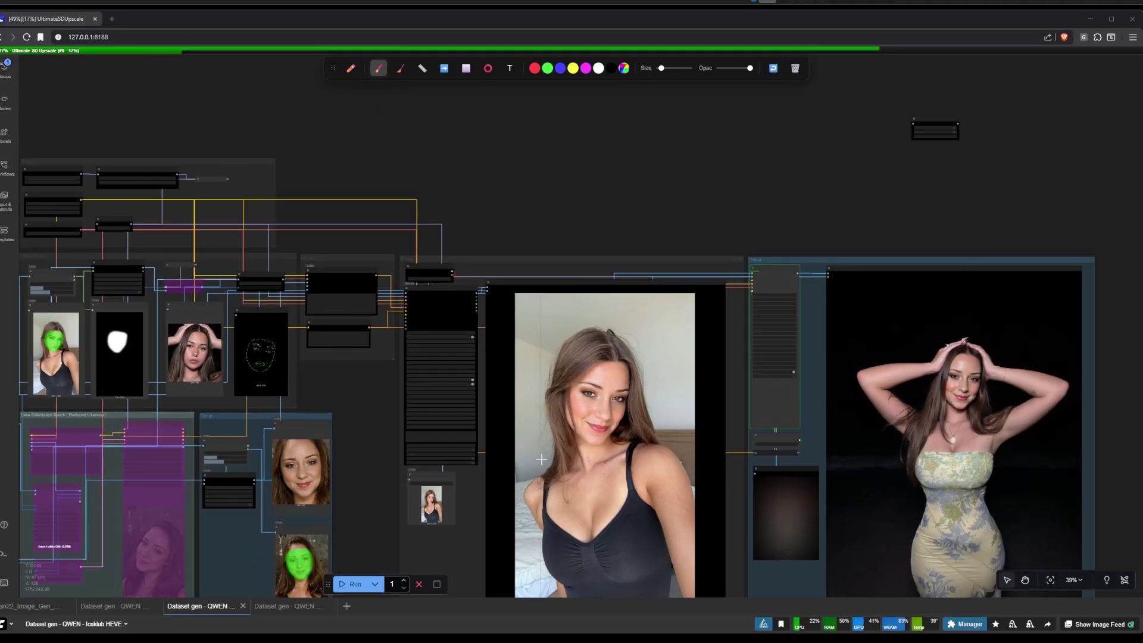
{"action": "scroll", "coordinate": [550, 464], "scroll_direction": "up", "scroll_amount": 10}
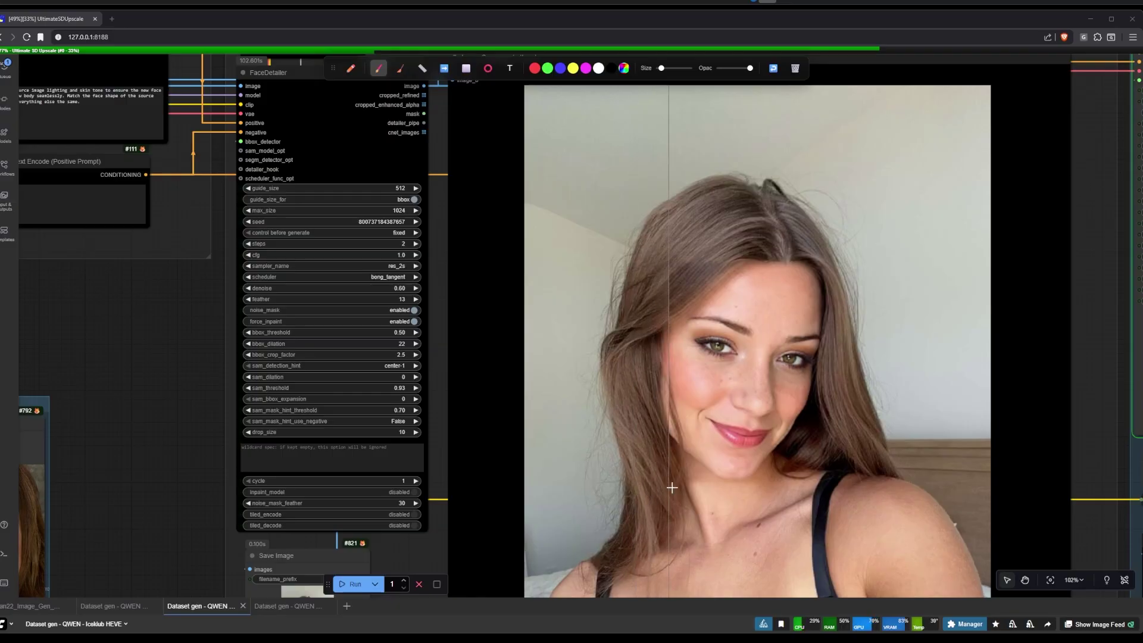
{"action": "scroll", "coordinate": [628, 385], "scroll_direction": "down", "scroll_amount": 18}
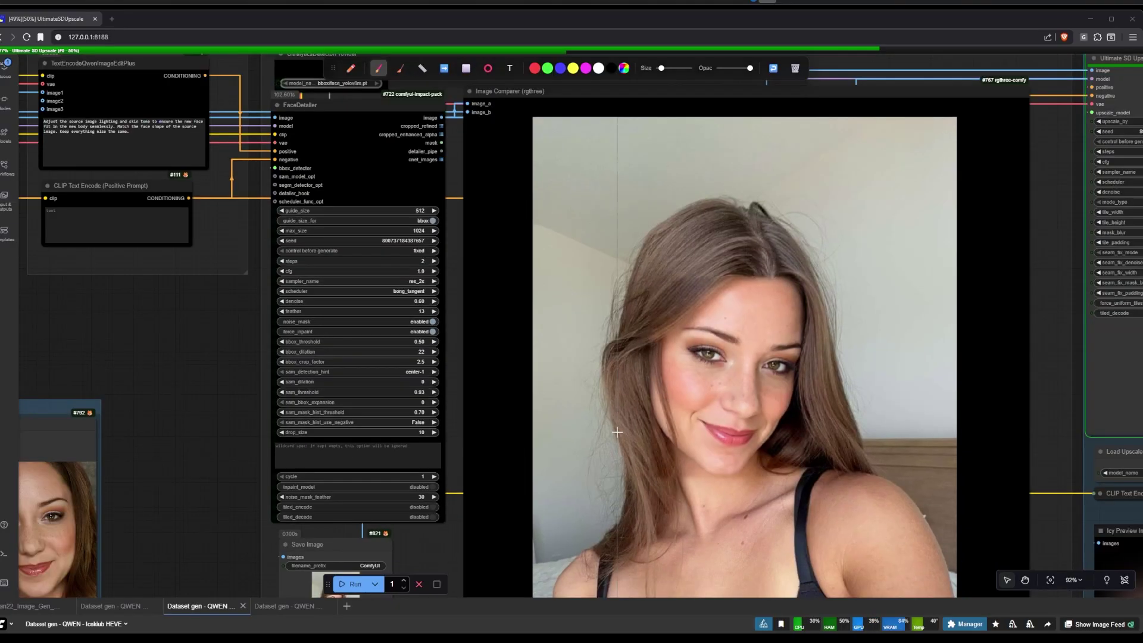
{"action": "scroll", "coordinate": [595, 521], "scroll_direction": "up", "scroll_amount": 5}
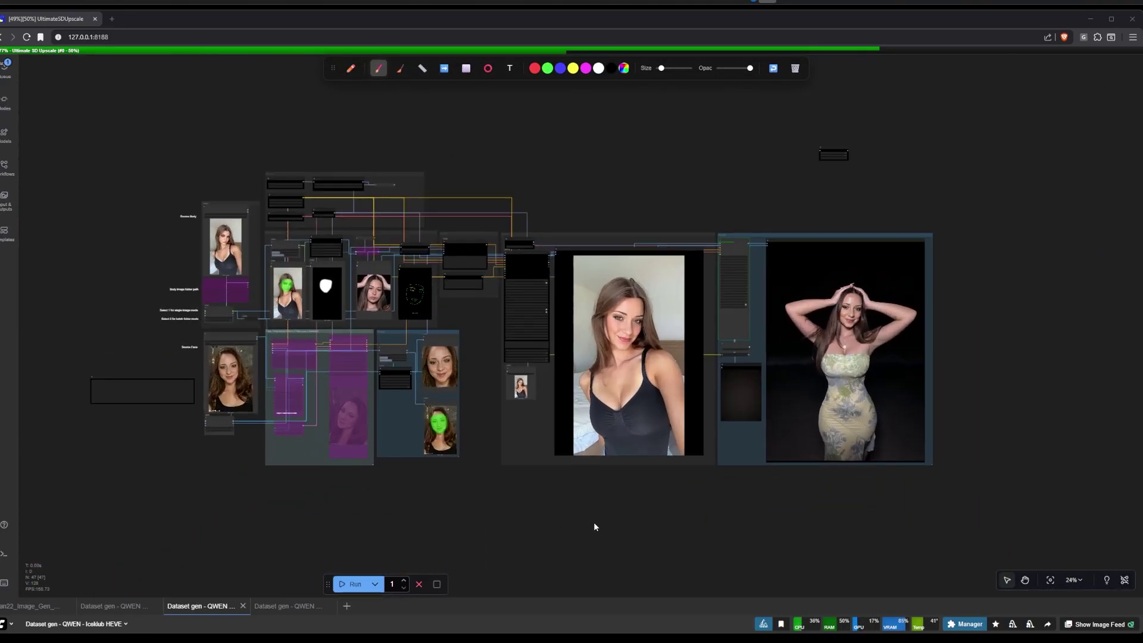
{"action": "scroll", "coordinate": [575, 505], "scroll_direction": "up", "scroll_amount": 2}
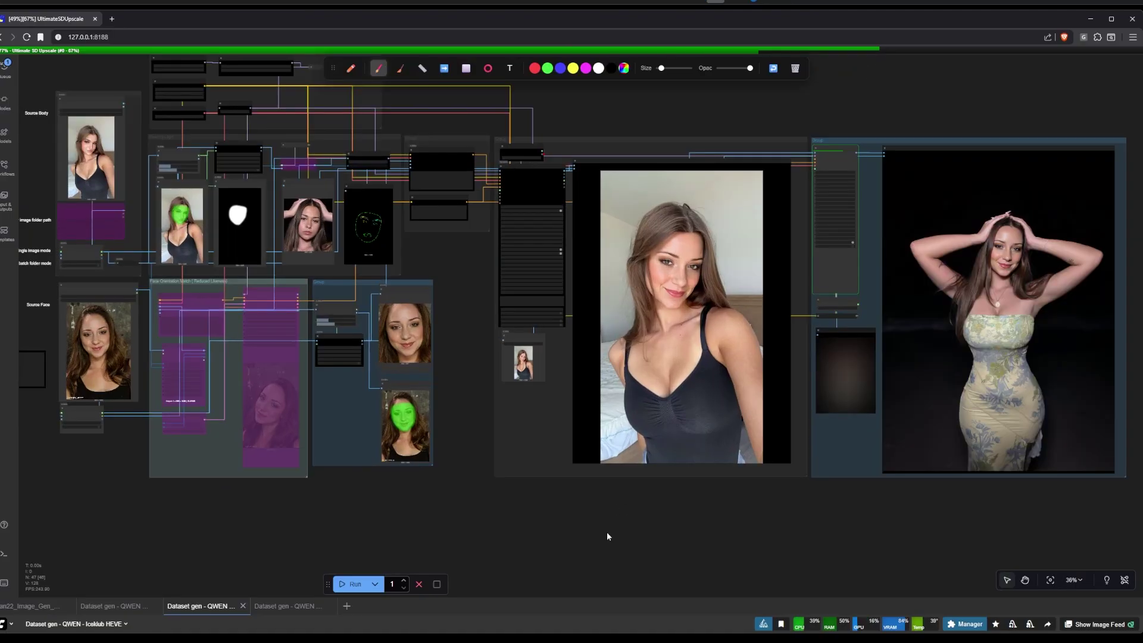